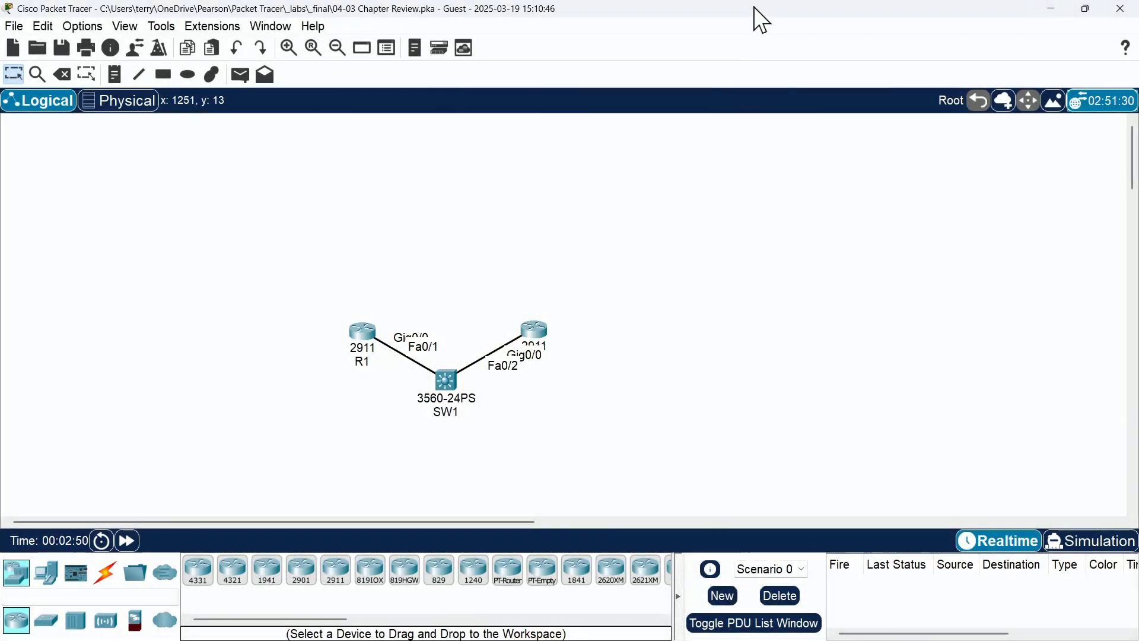
Step: Put the Chapter 4 Review instructions on the left and the Packet Tracer workspace on the right
left_click_drag(755, 12, 706, 56)
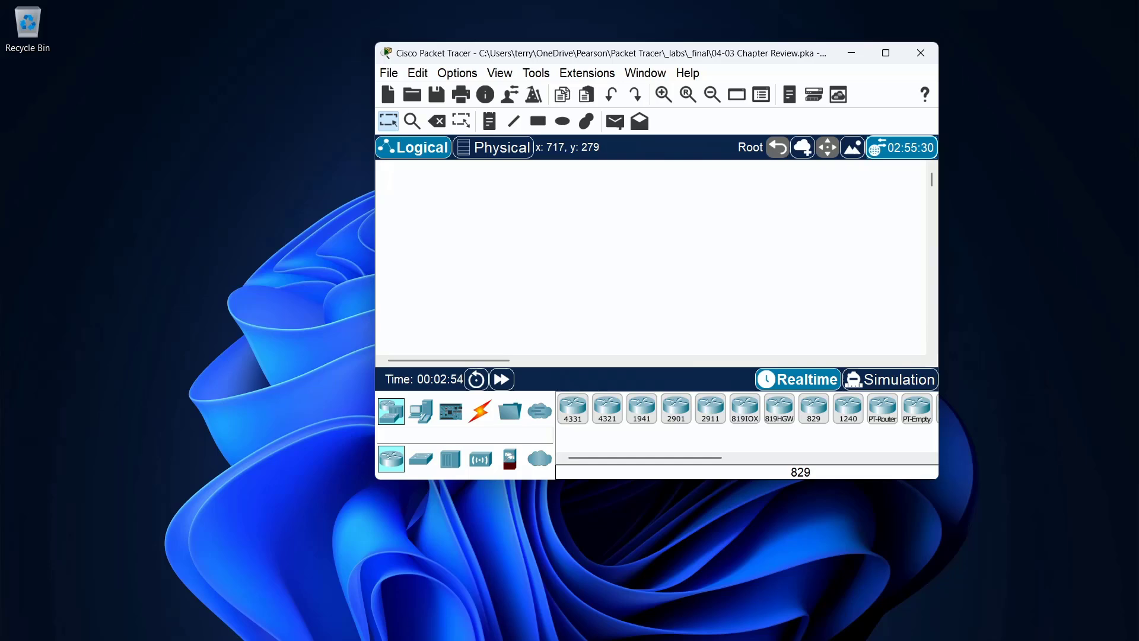
mouse_move(802, 620)
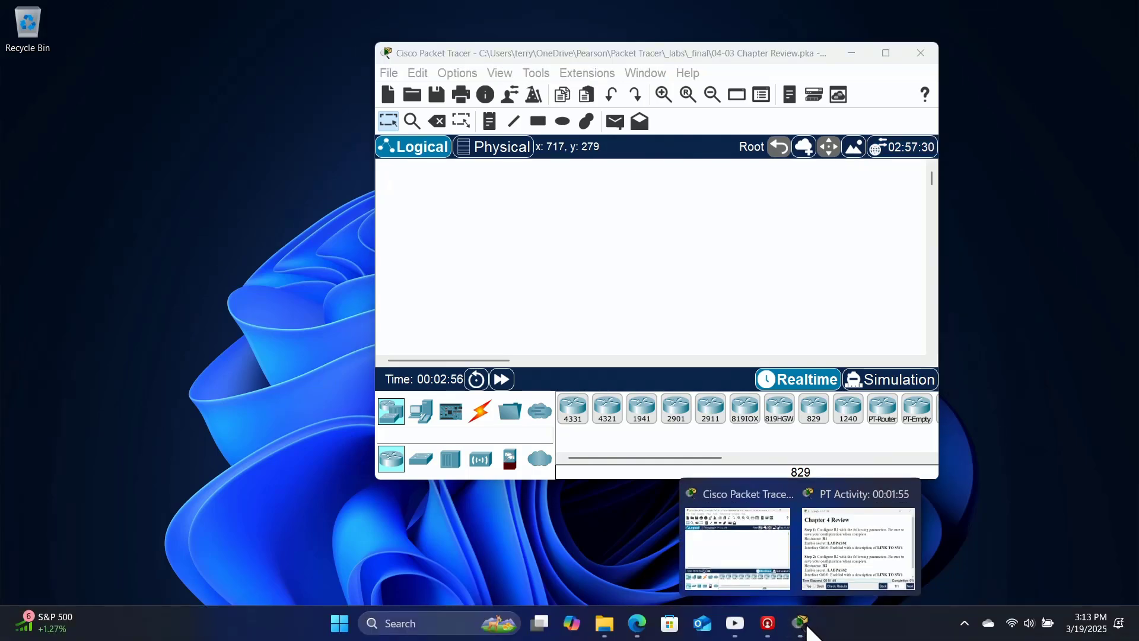
left_click(843, 560)
left_click_drag(658, 164, 242, 17)
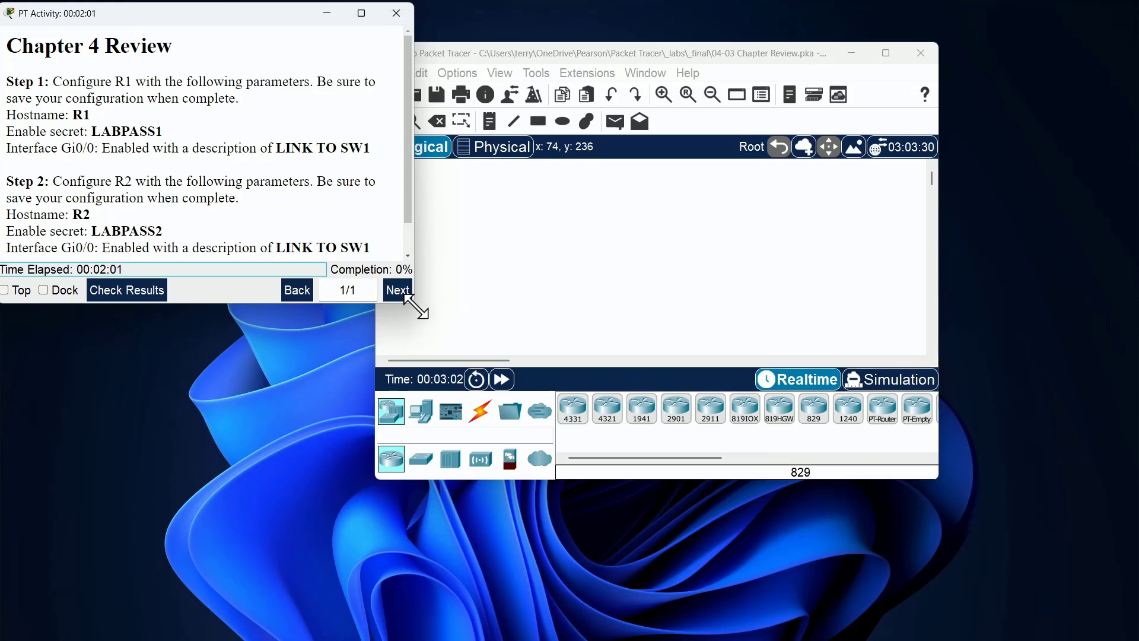
left_click_drag(415, 306, 370, 639)
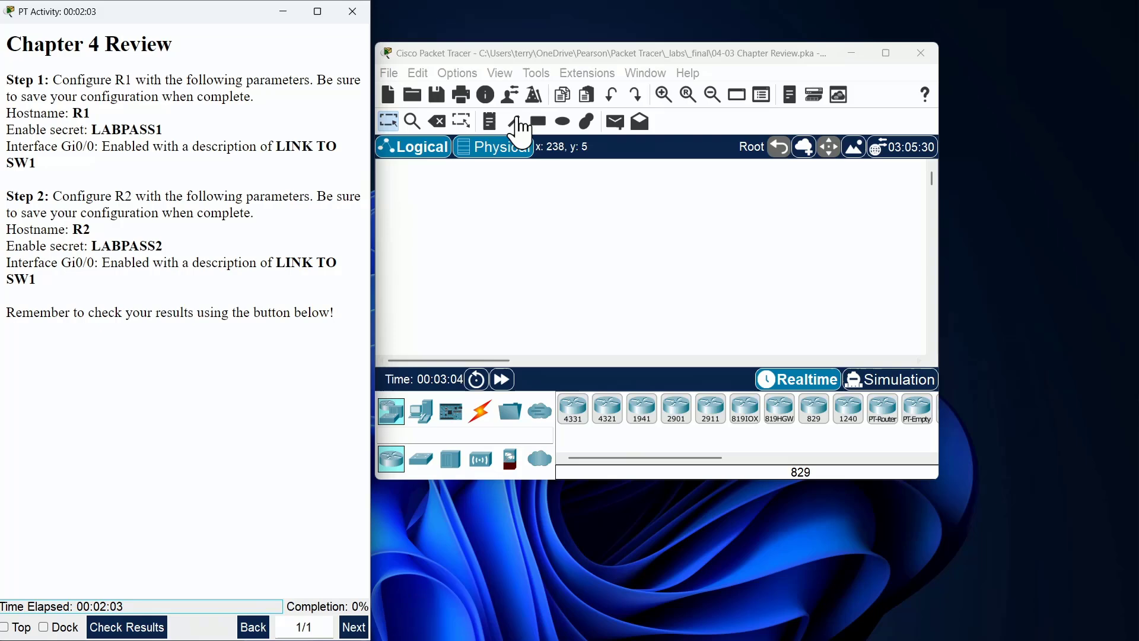
left_click_drag(582, 52, 579, 19)
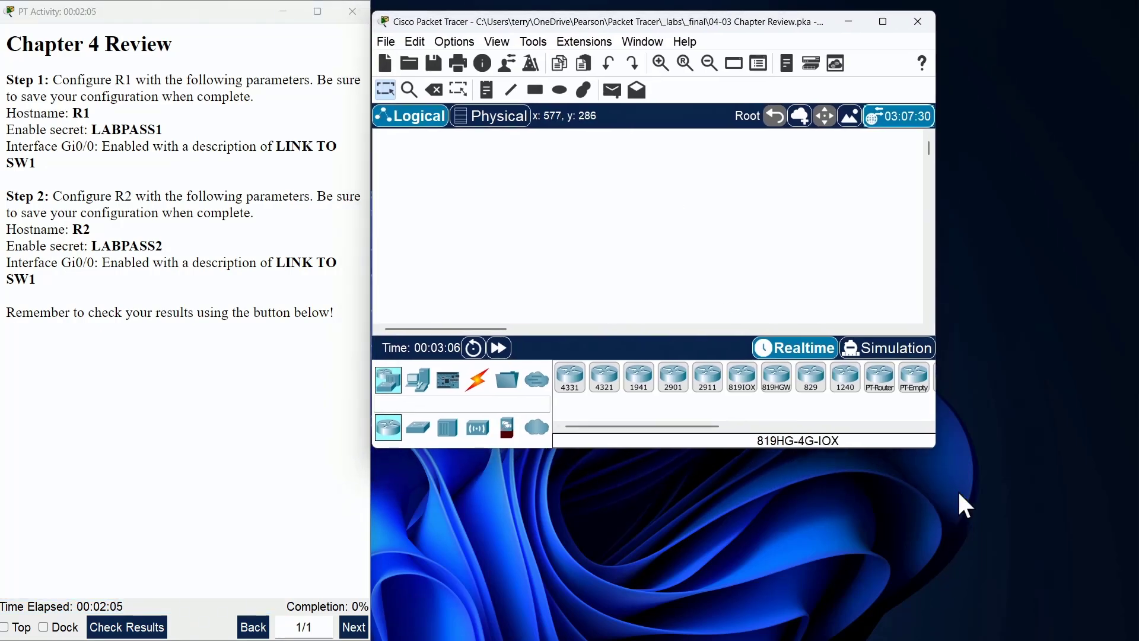
left_click_drag(937, 449, 1125, 625)
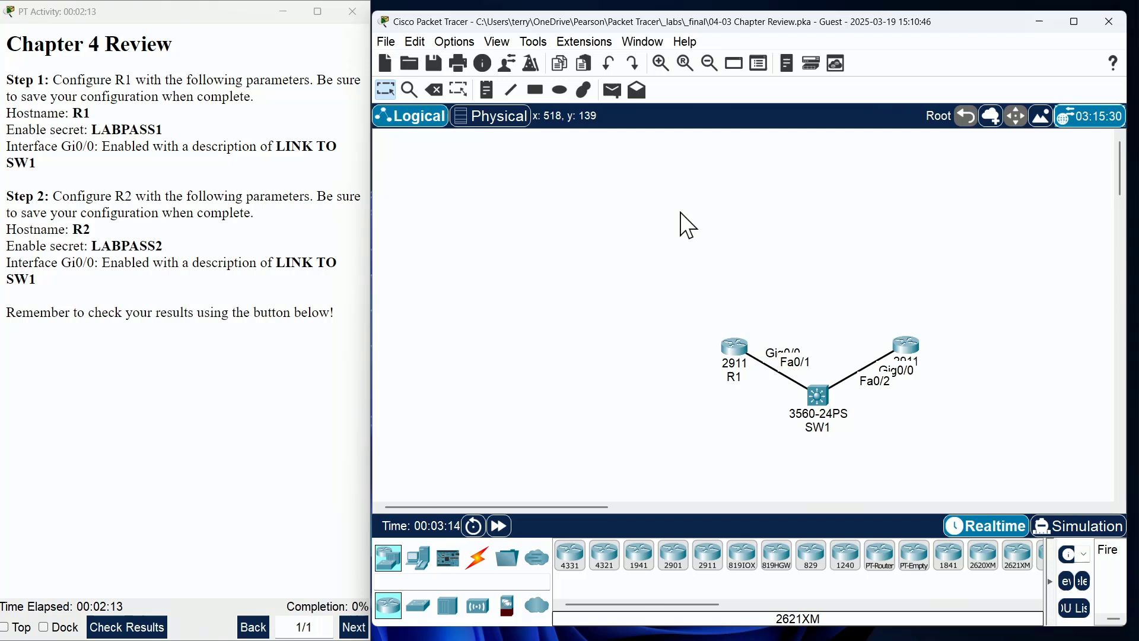
Step: Zoom in twice on the R1–SW1–R2 topology
left_click(661, 63)
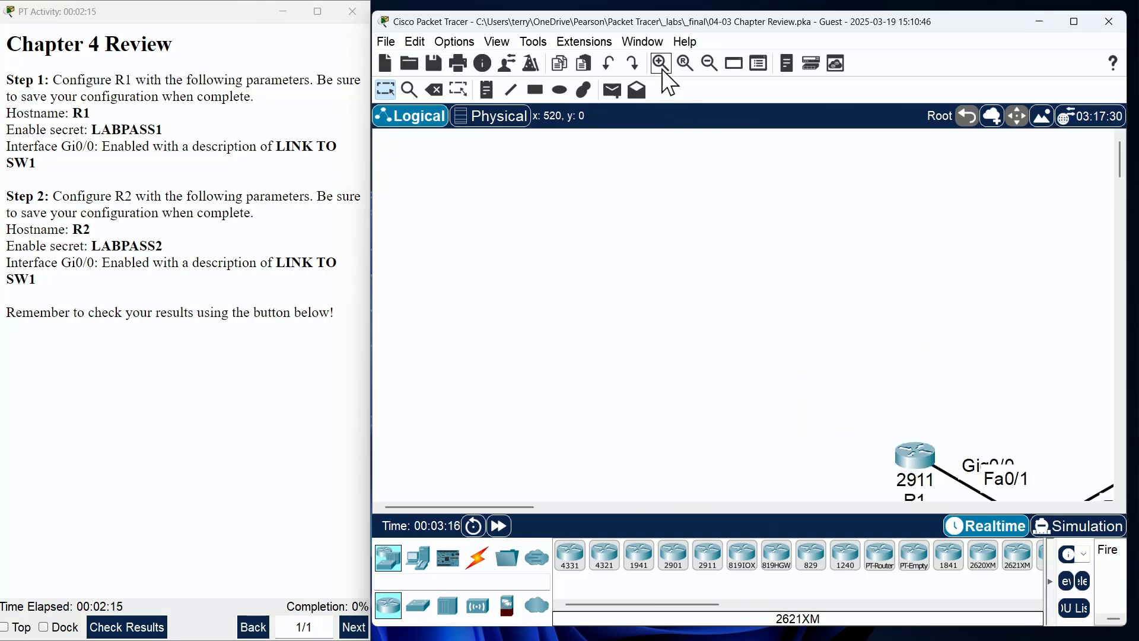
left_click_drag(540, 508, 600, 509)
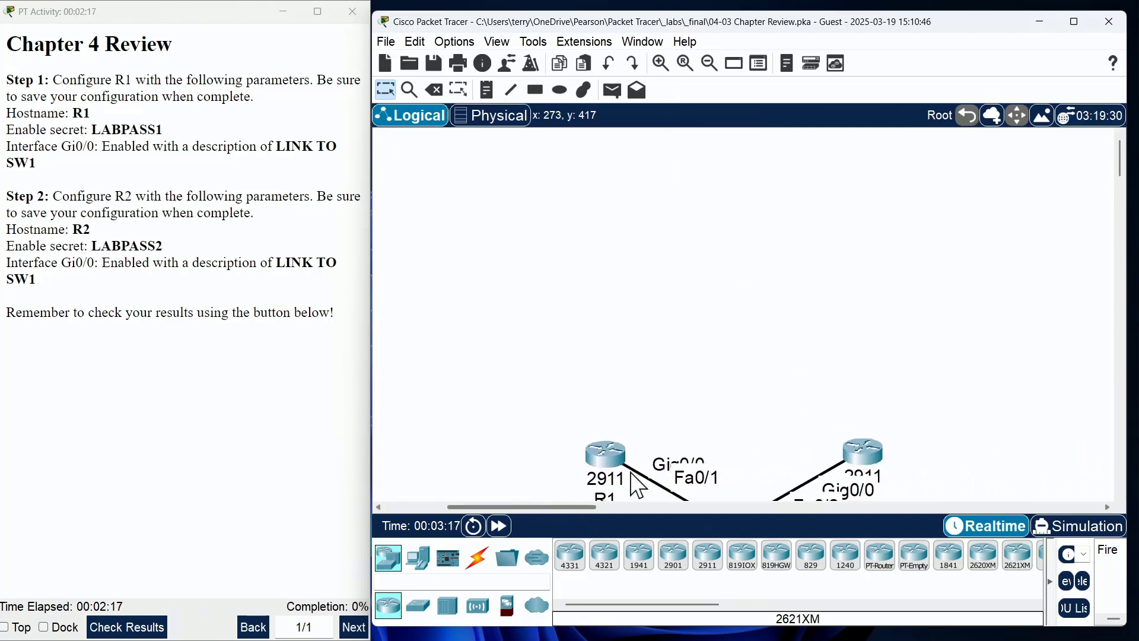
scroll(779, 366, "down", 3)
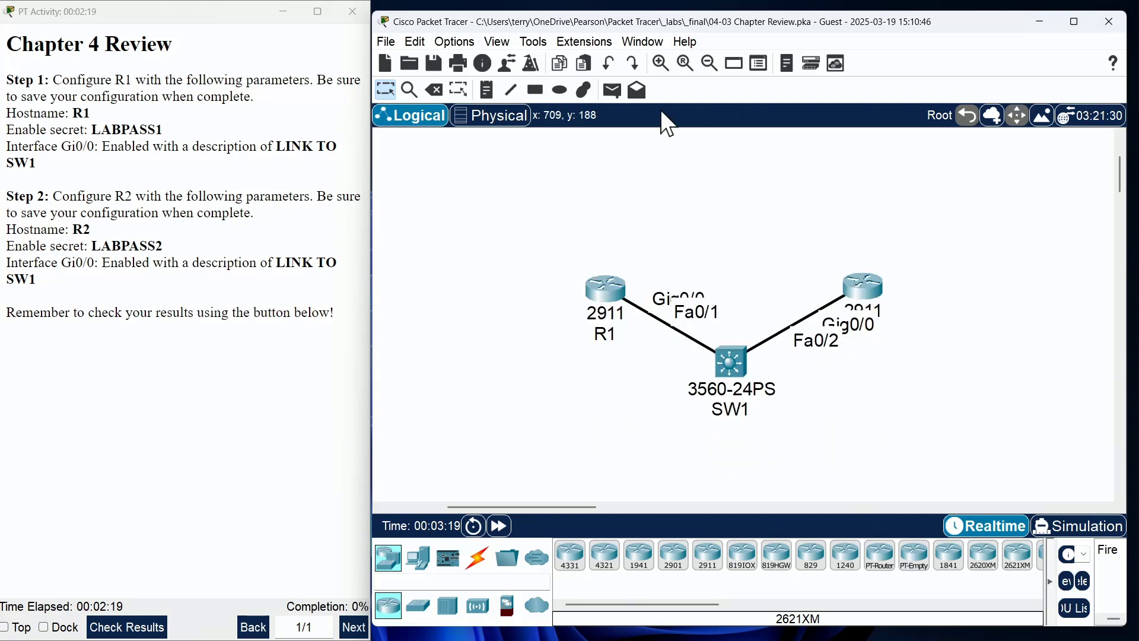
left_click(660, 62)
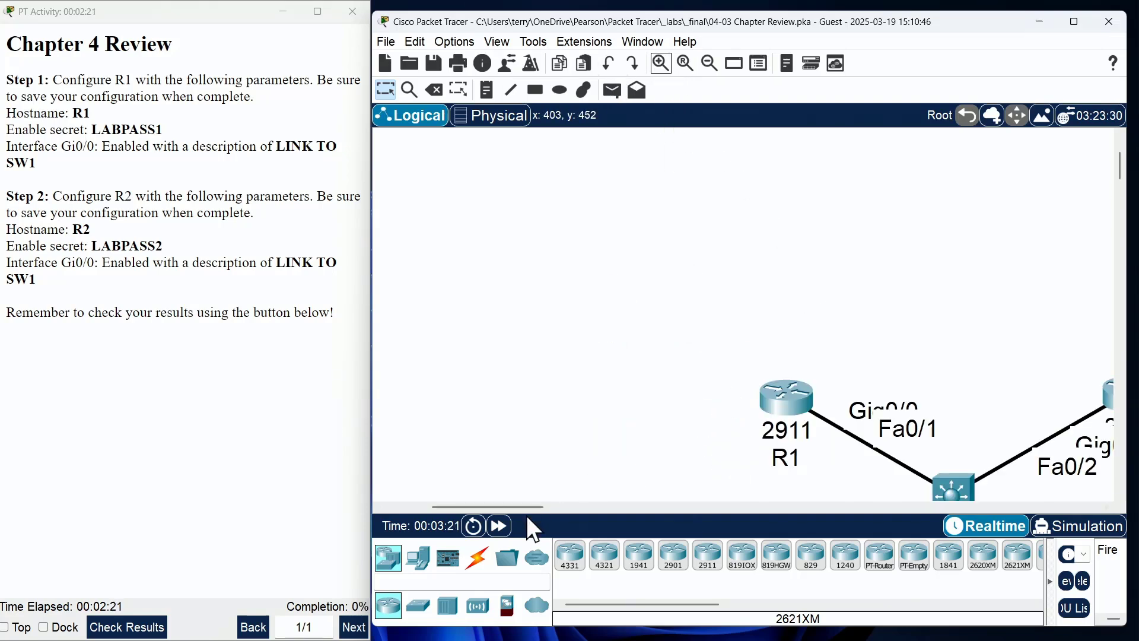
left_click_drag(533, 508, 563, 507)
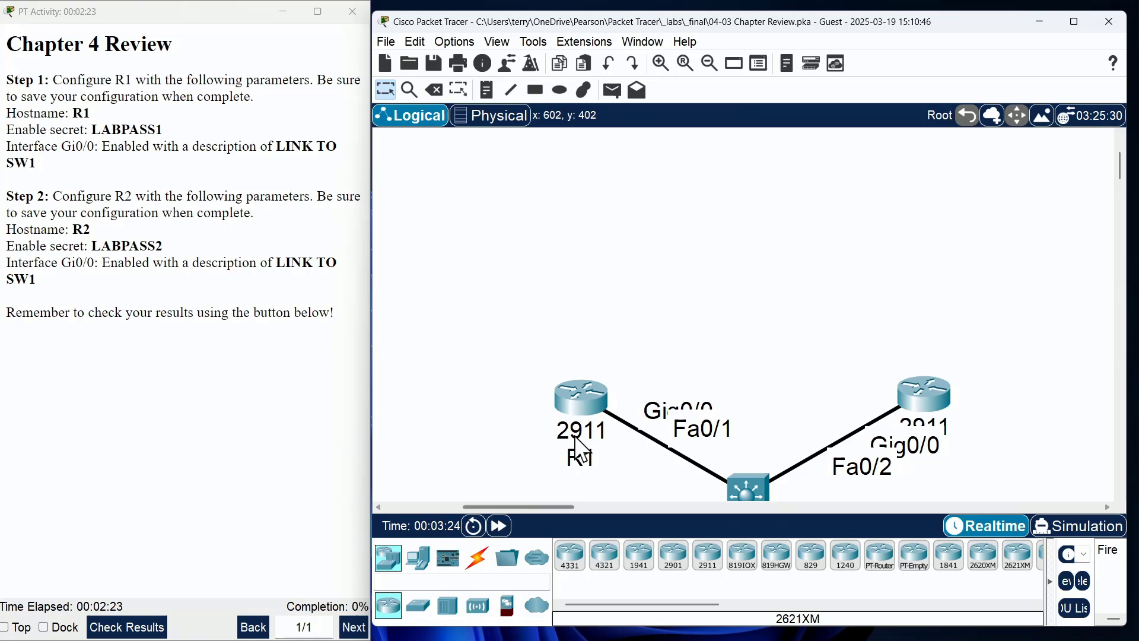
Step: Arrange R1 at upper left, R2 at upper right and SW1 centred below them
left_click_drag(581, 389, 550, 248)
left_click_drag(749, 491, 757, 373)
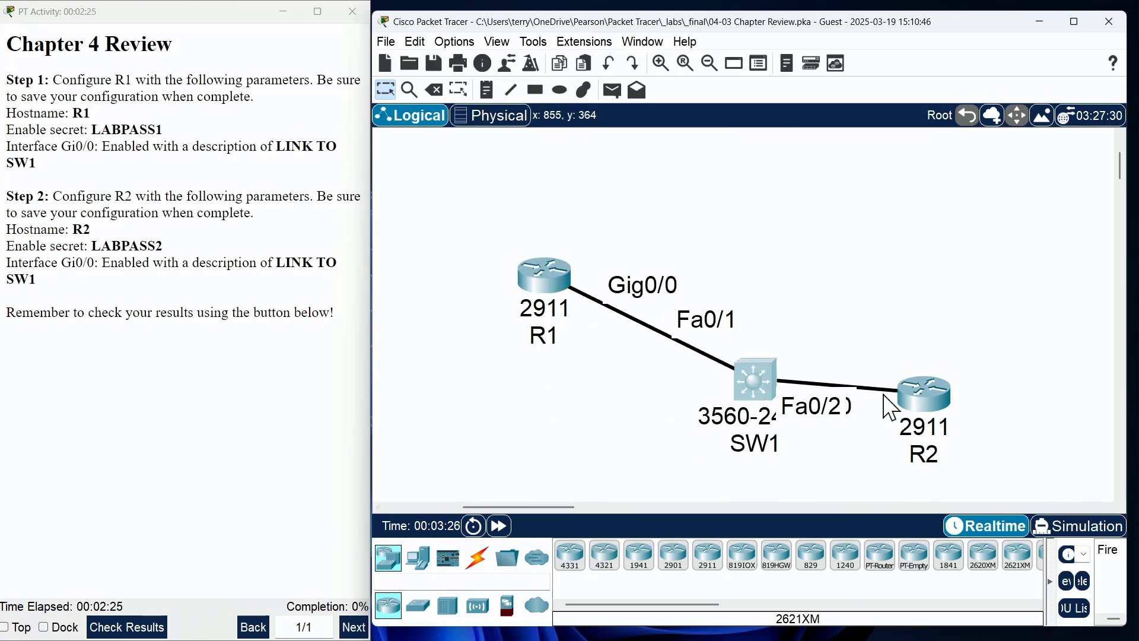
left_click_drag(937, 398, 975, 218)
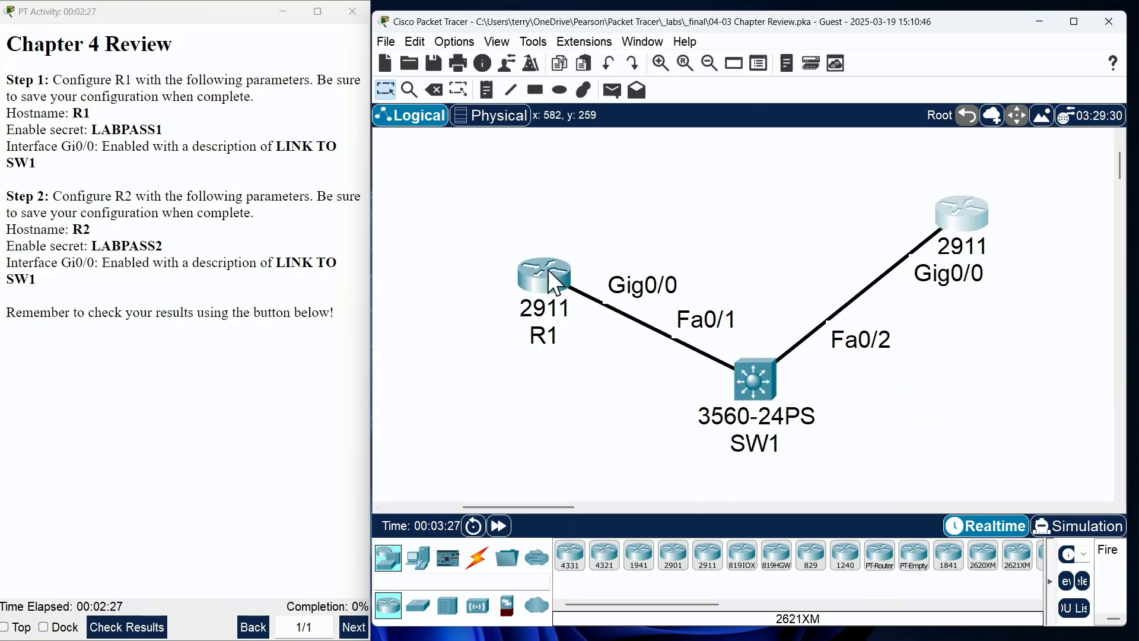
left_click_drag(554, 279, 460, 208)
mouse_move(973, 215)
left_mouse_down()
mouse_move(1007, 194)
mouse_move(1028, 208)
mouse_move(933, 211)
mouse_move(1032, 210)
mouse_move(1003, 199)
mouse_move(964, 207)
left_mouse_up()
left_click_drag(750, 383, 719, 382)
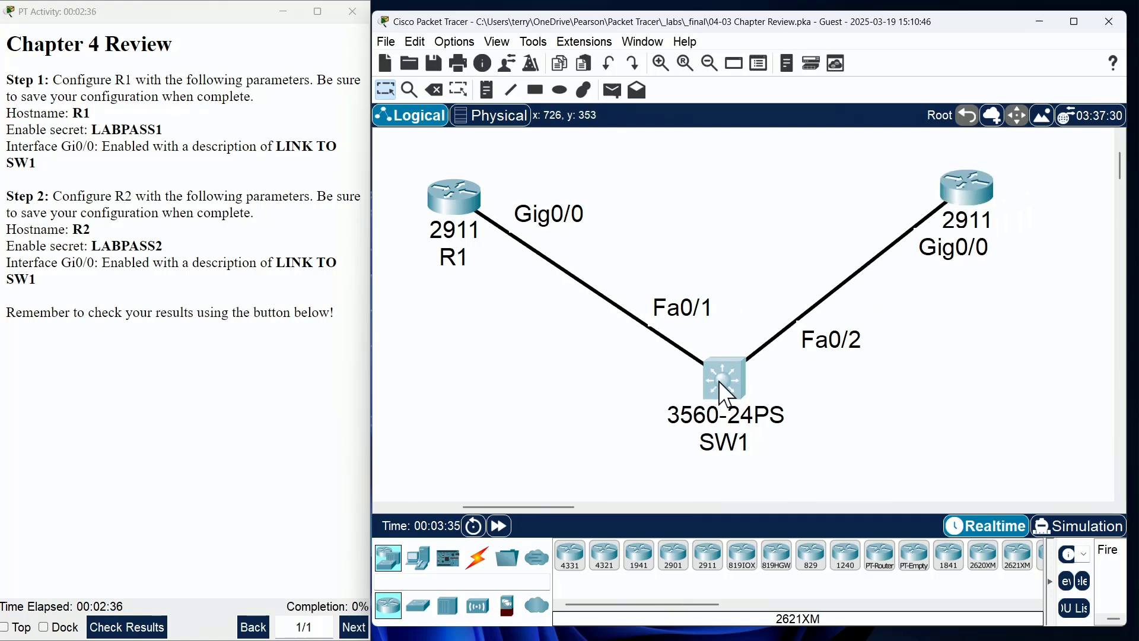
left_click_drag(965, 219, 989, 222)
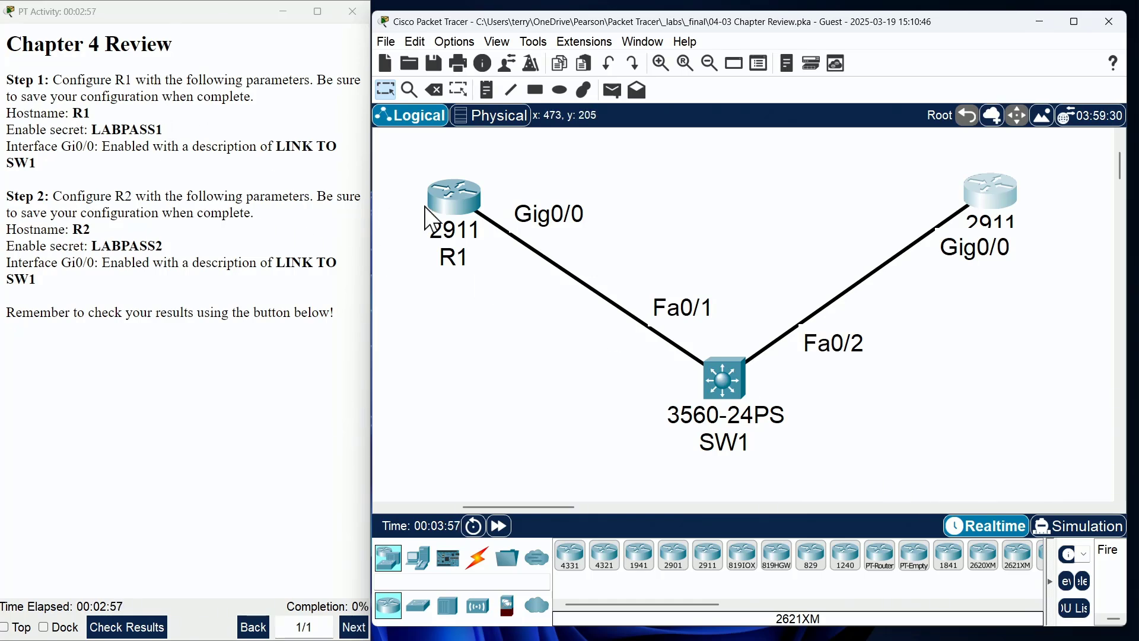
Step: Open R1's console and enter privileged EXEC mode with enable
left_click(452, 198)
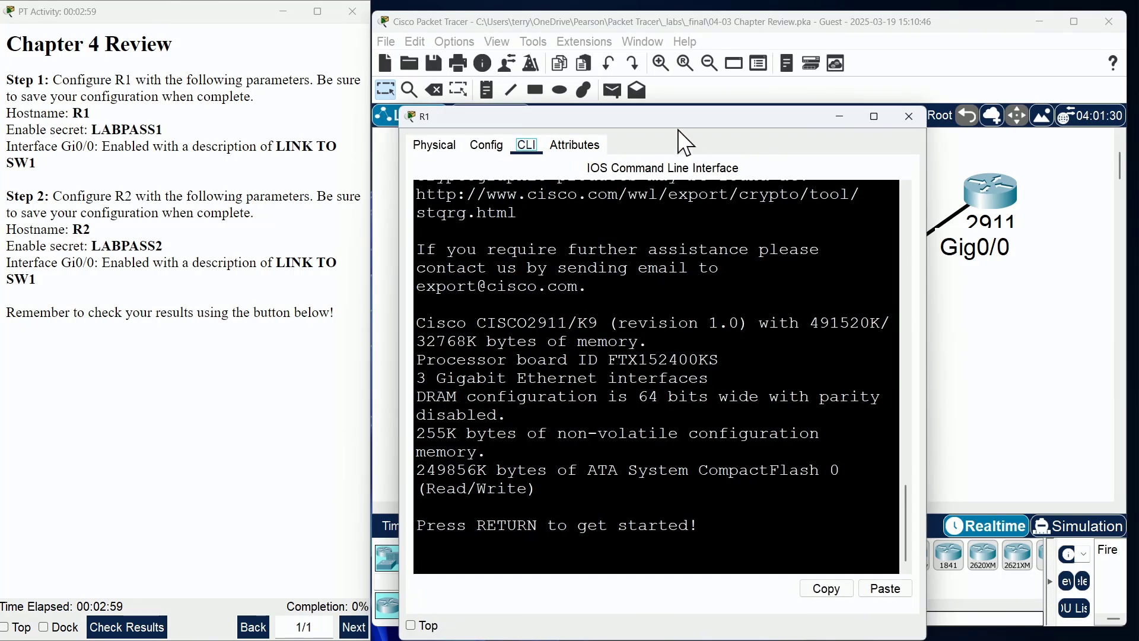
left_click_drag(670, 118, 753, 49)
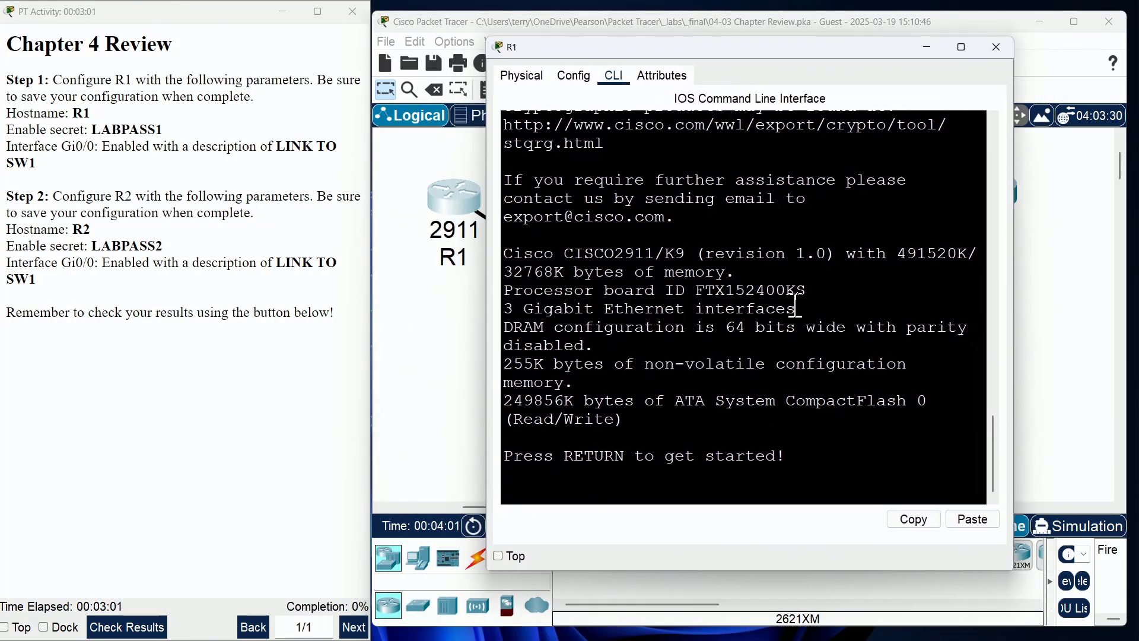
key("Return")
type("en")
key("Return")
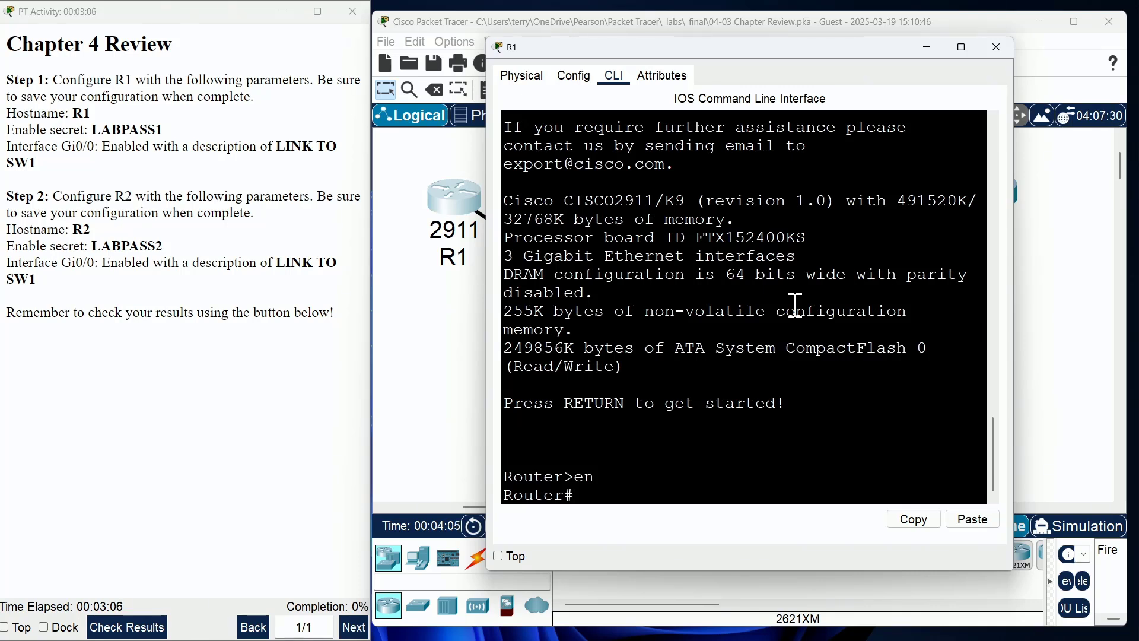
type("exit")
key("Return")
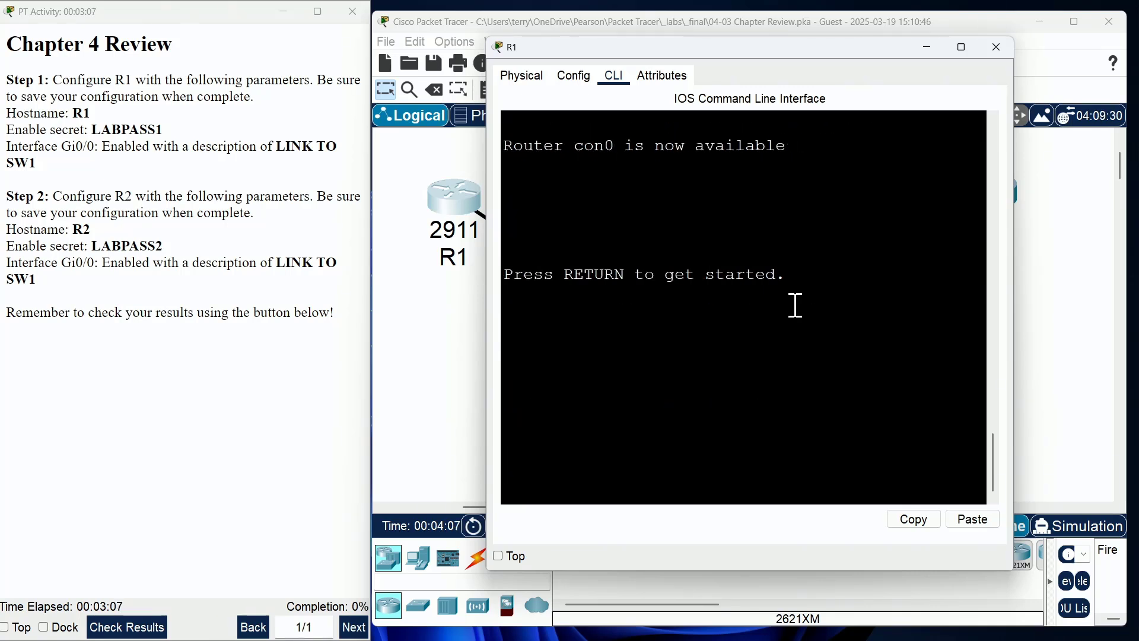
key("Return")
type("enable")
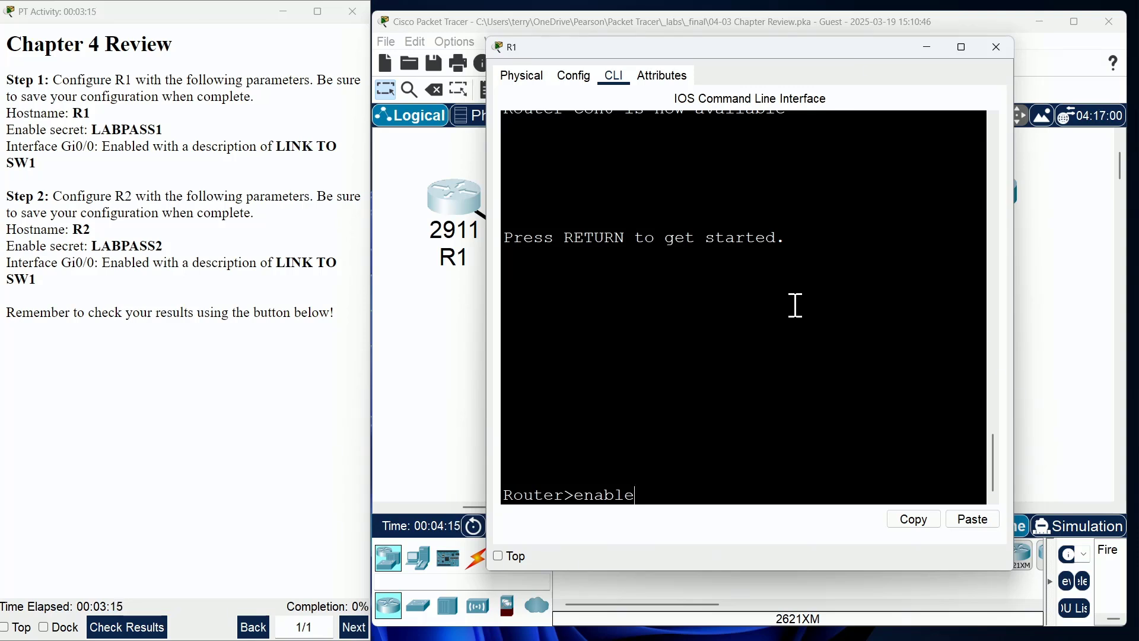
key("Return")
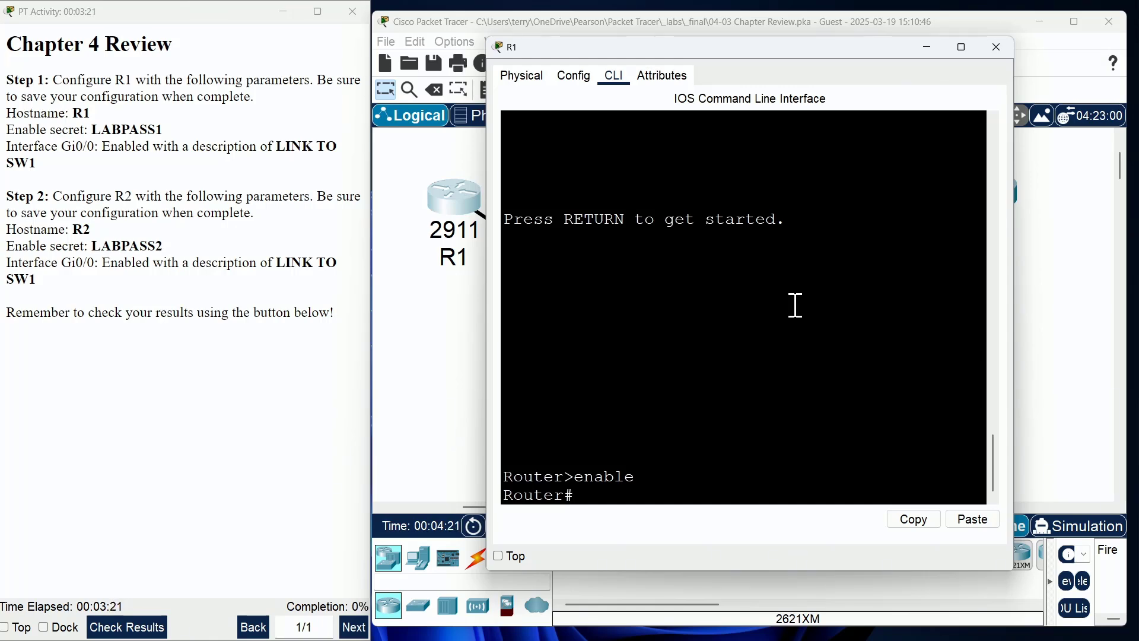
Step: In global configuration, set R1's hostname to R1 and its enable secret password
type("configure terminal")
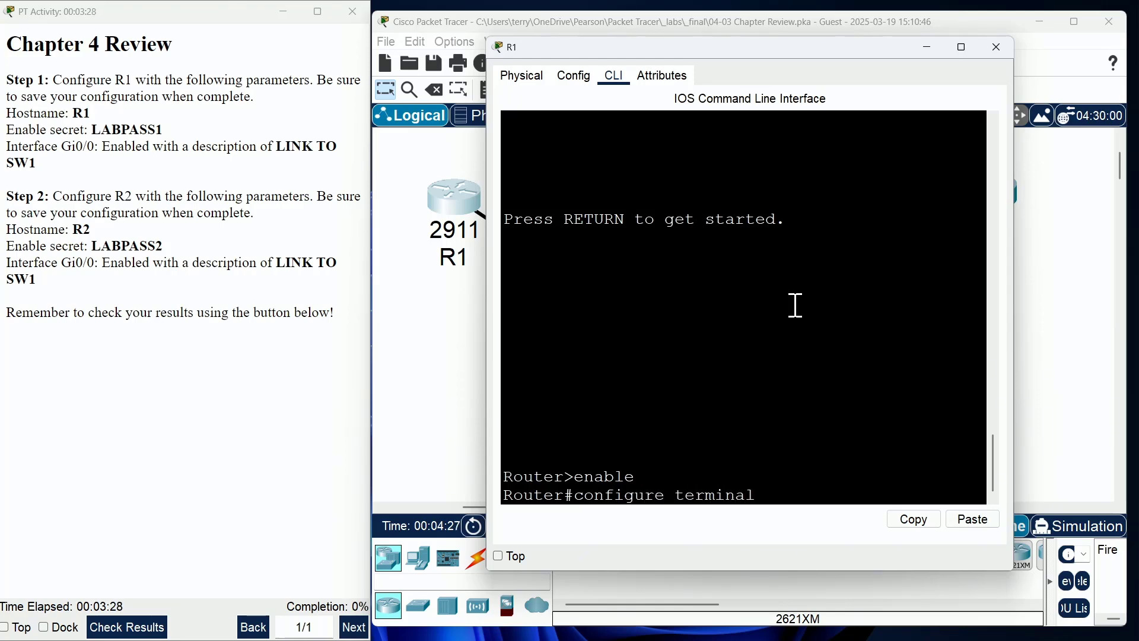
key("Return")
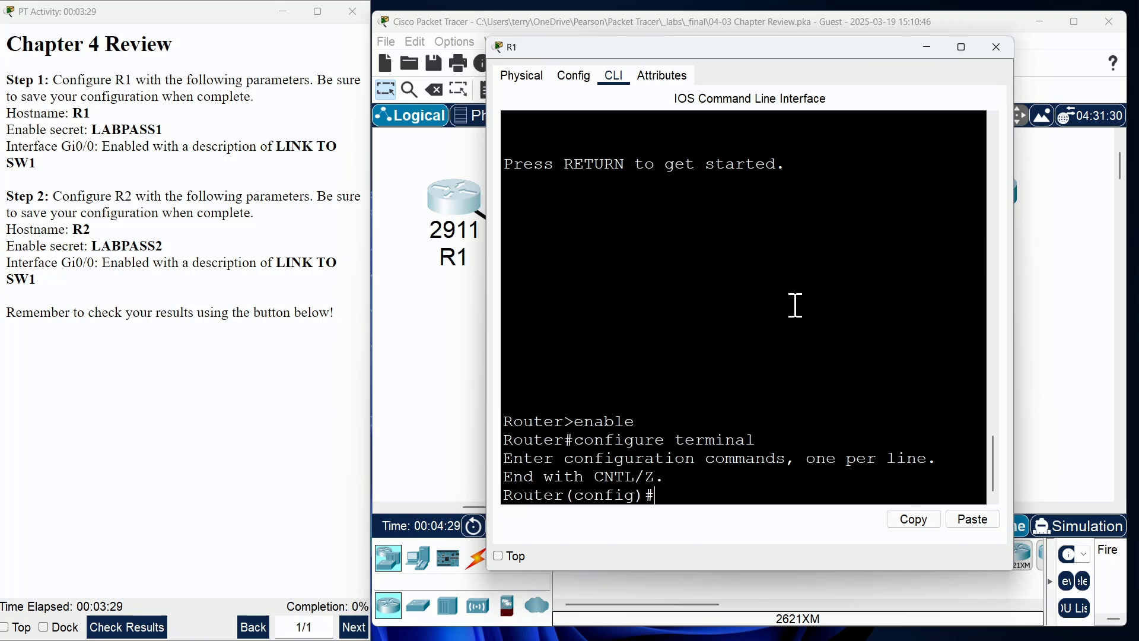
type("hostname R1")
key("Return")
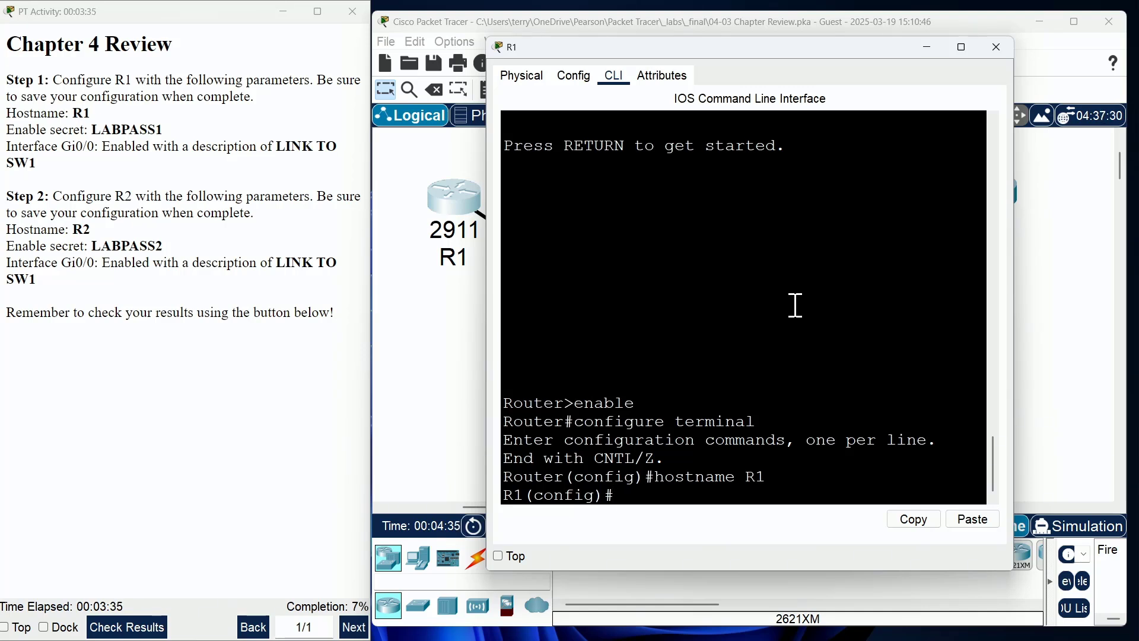
double_click(518, 495)
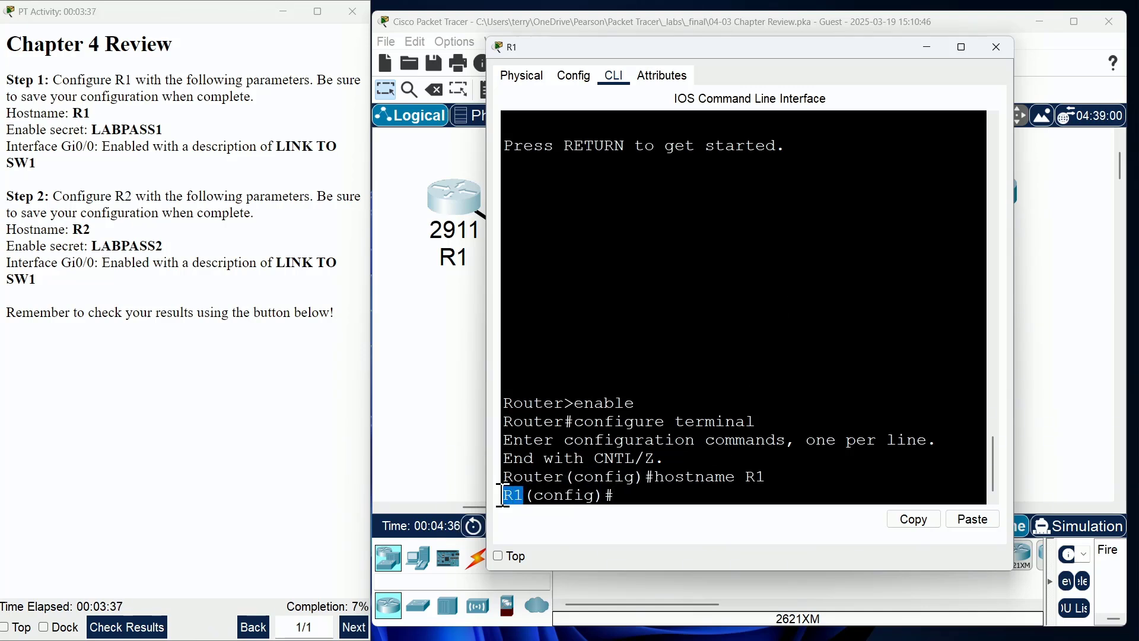
left_click(616, 490)
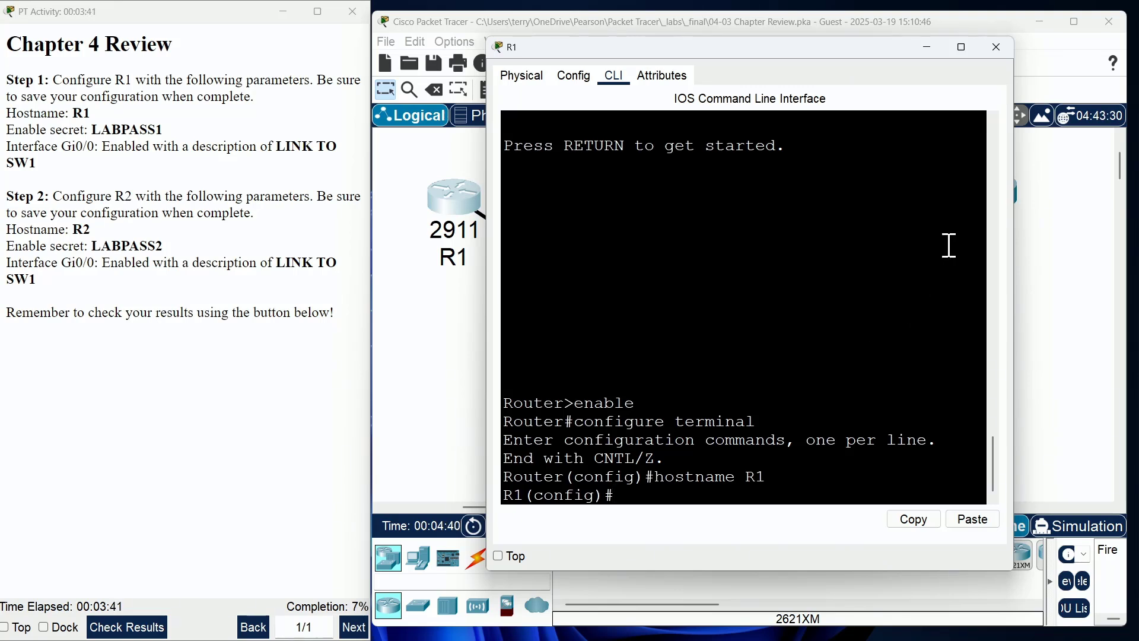
type("enable sec")
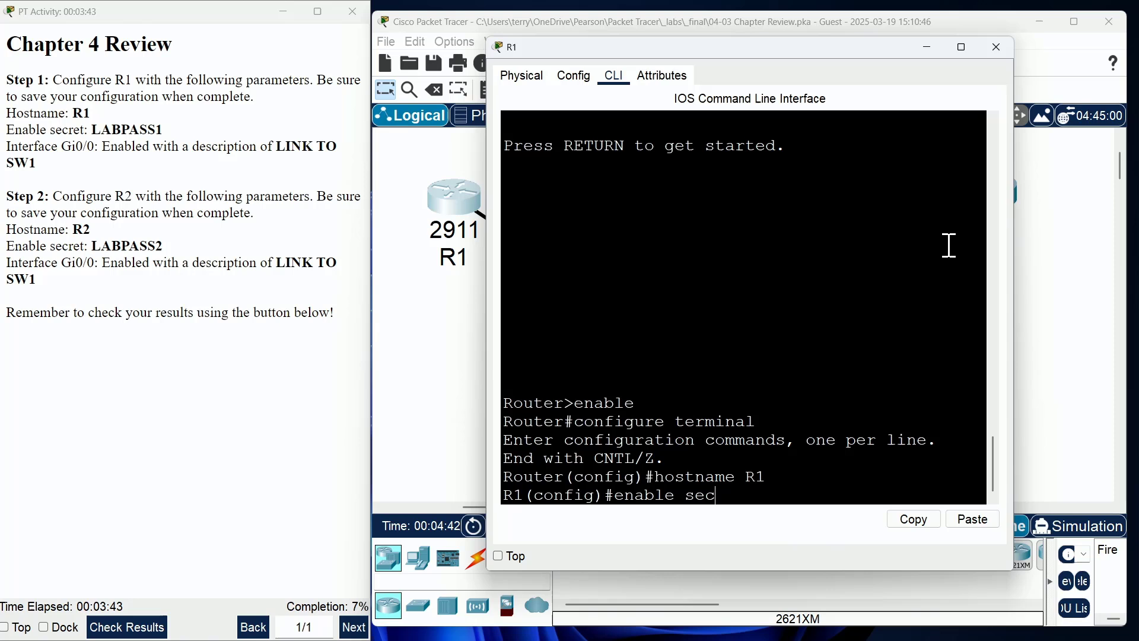
type("ret LABPASS1")
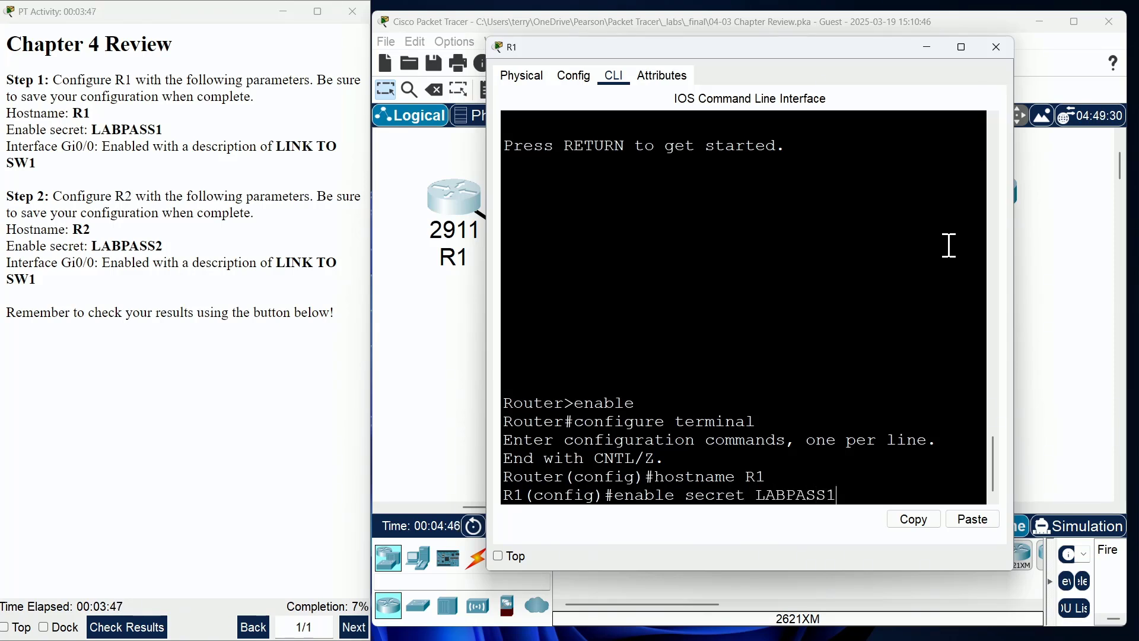
key("Return")
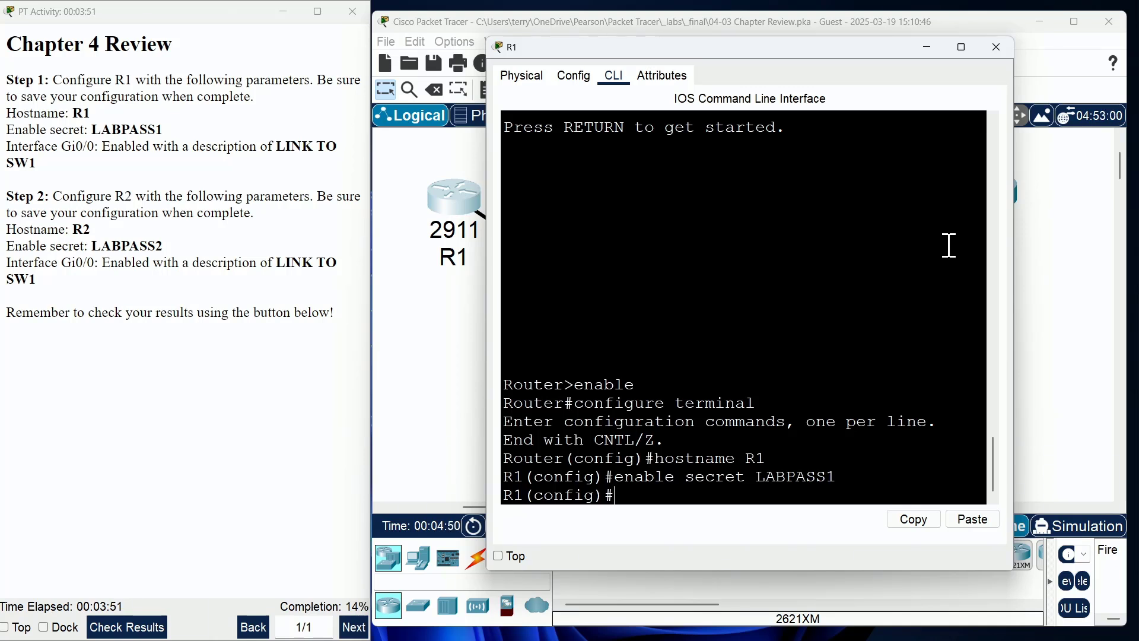
Step: Bring R1's Gi0/0 up with no shutdown and describe it as LINK TO SW1
type("nterface g")
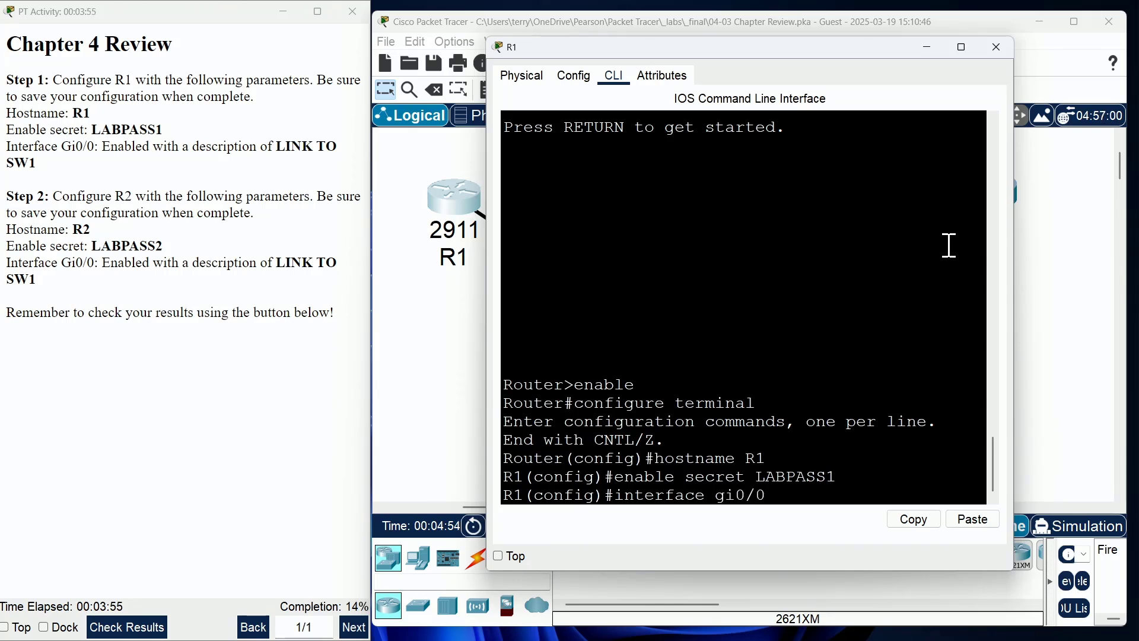
type("i0/0")
key("Return")
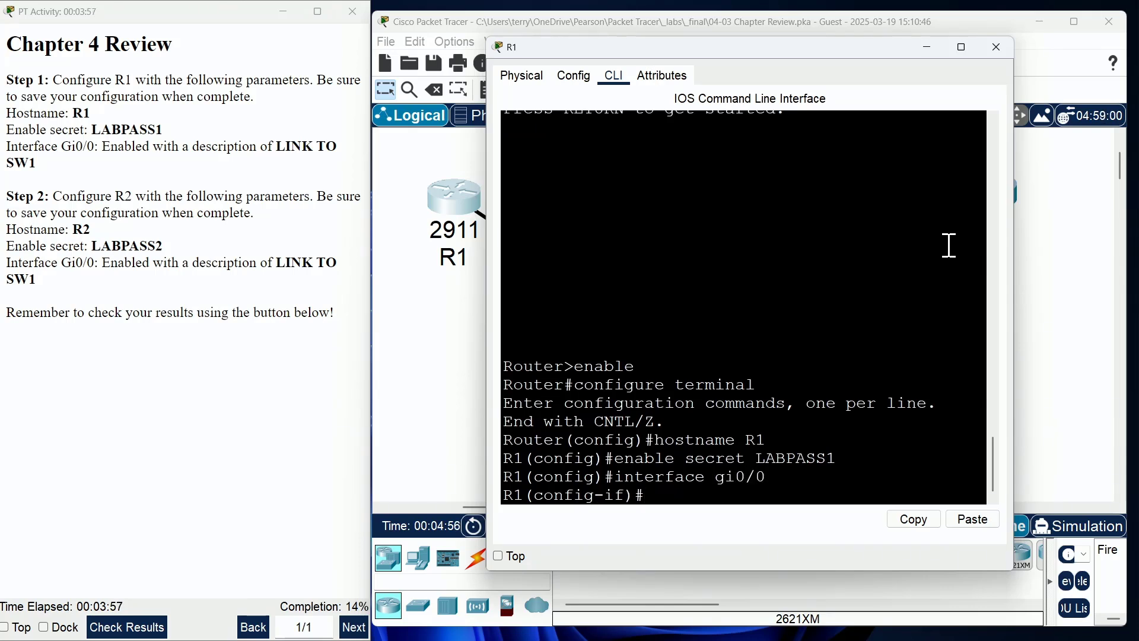
type("no shutdown")
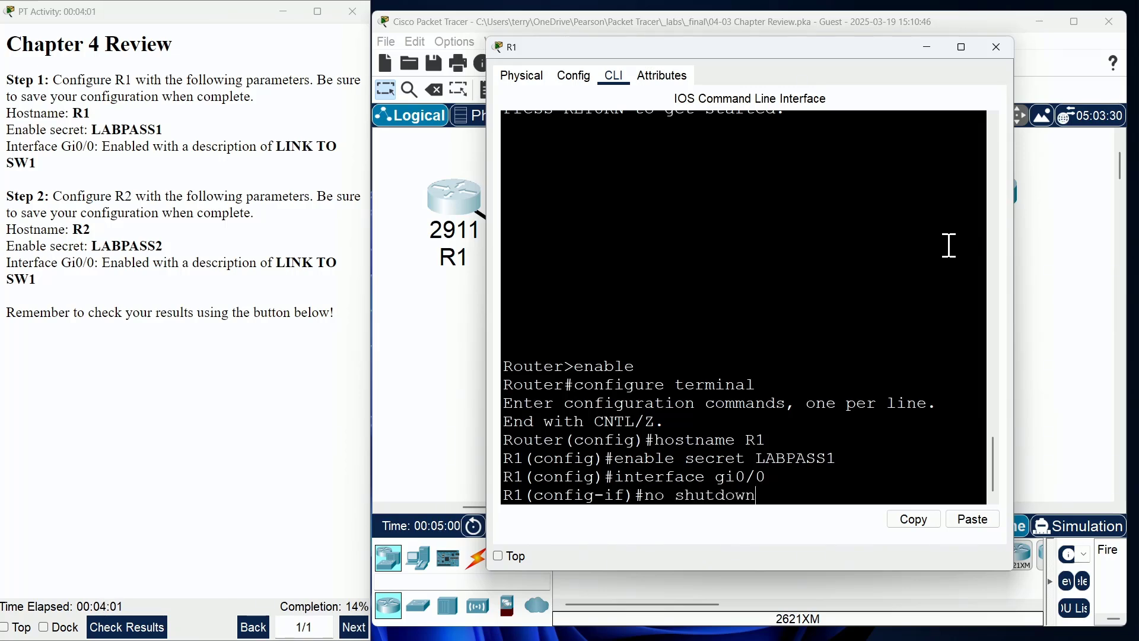
key("Return")
key("Return")
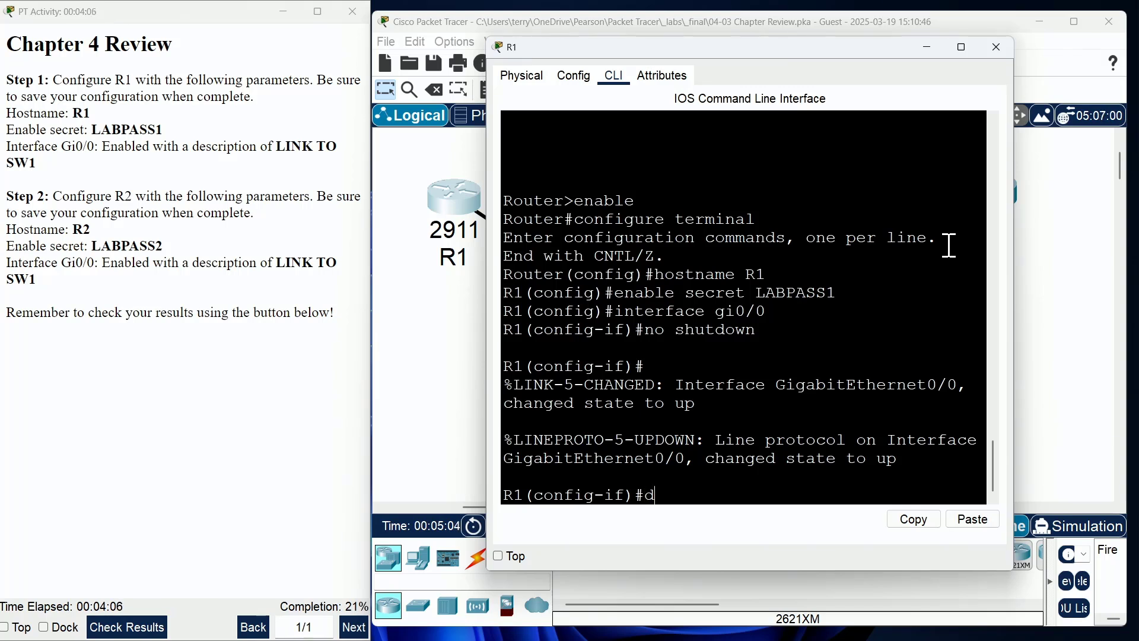
type("escr")
key("Tab")
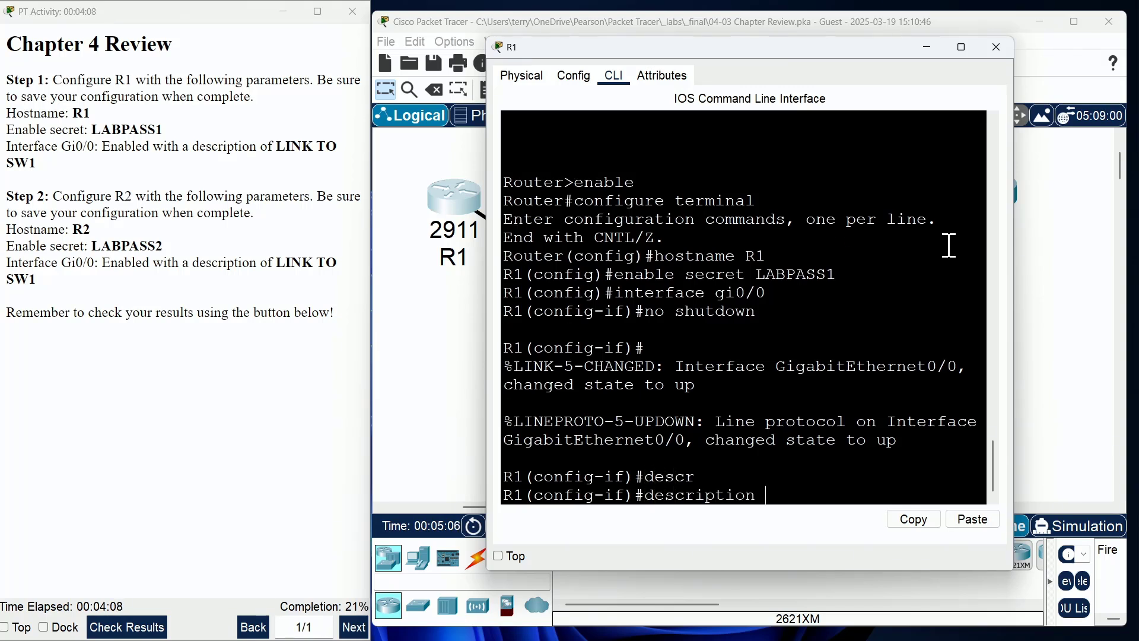
type("LINK TO")
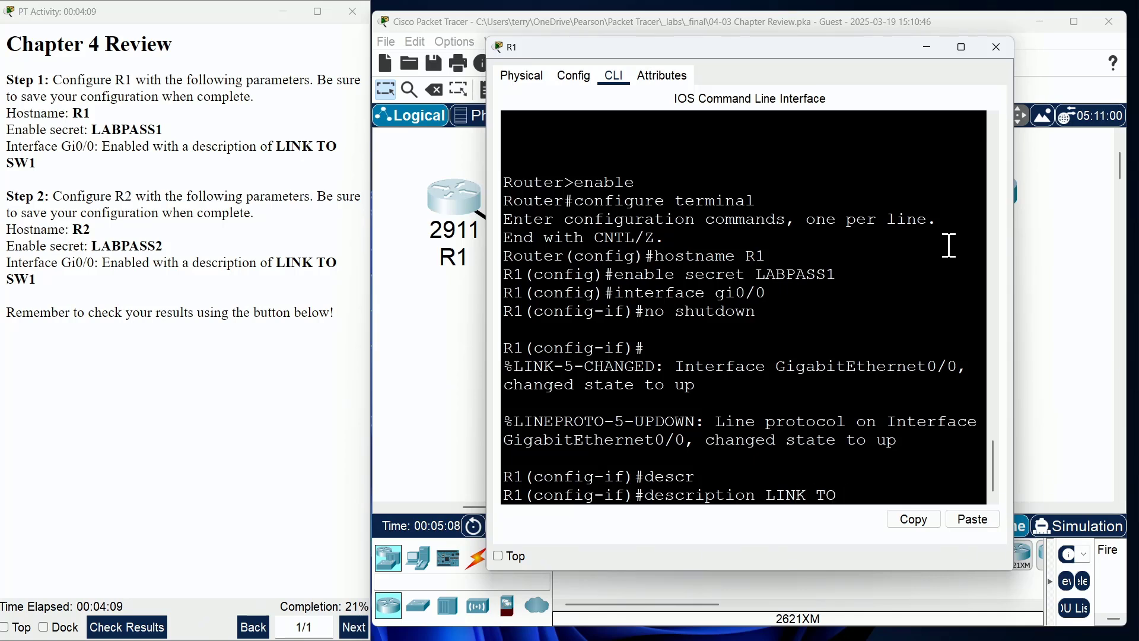
type(" SW1")
key("Return")
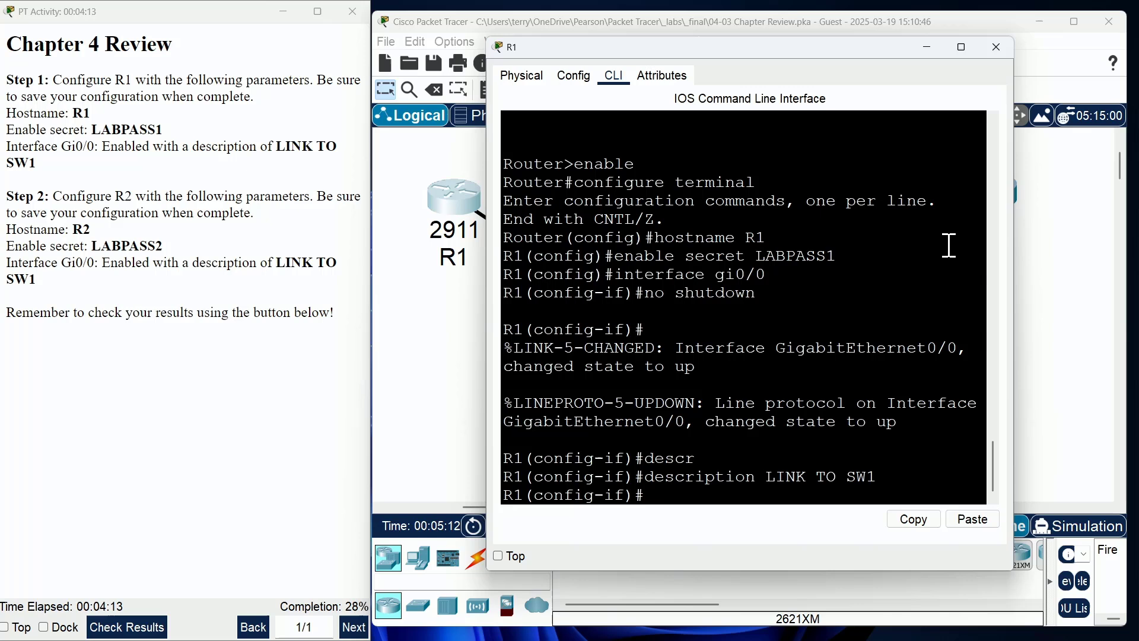
left_click_drag(765, 477, 866, 477)
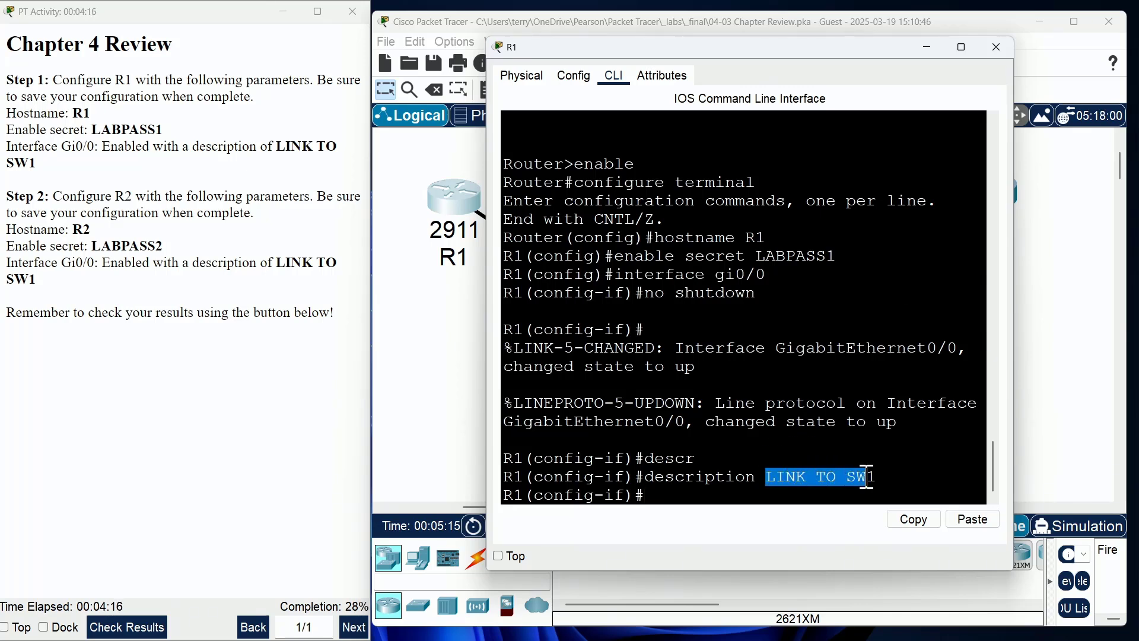
left_click(746, 491)
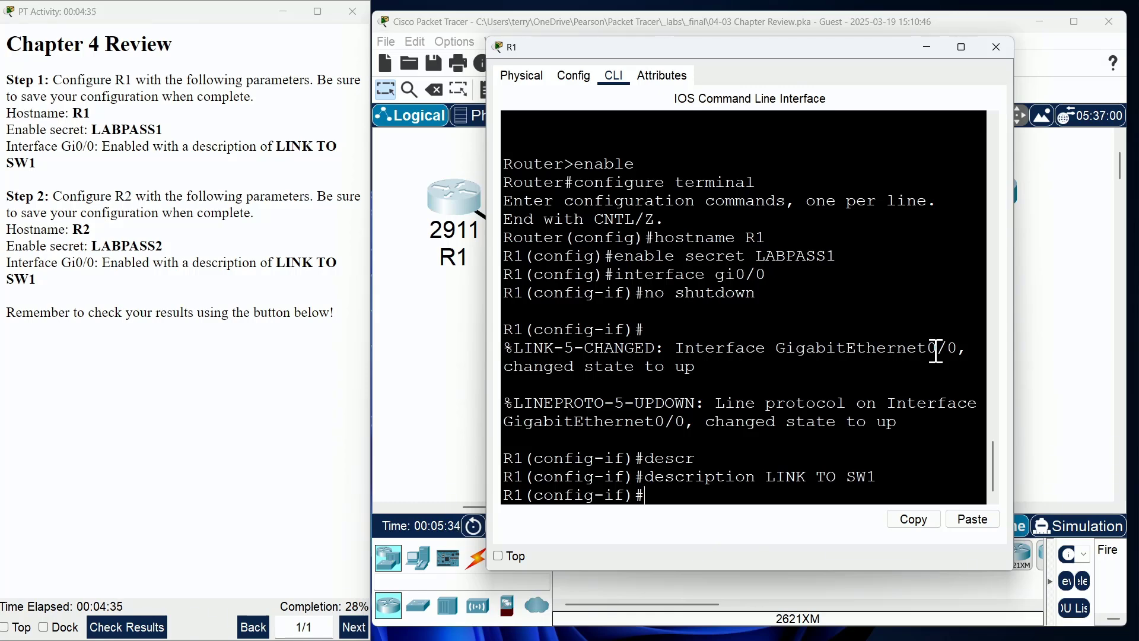
Step: Leave configuration mode and copy R1's running-config to startup-config
type("end")
key("Return")
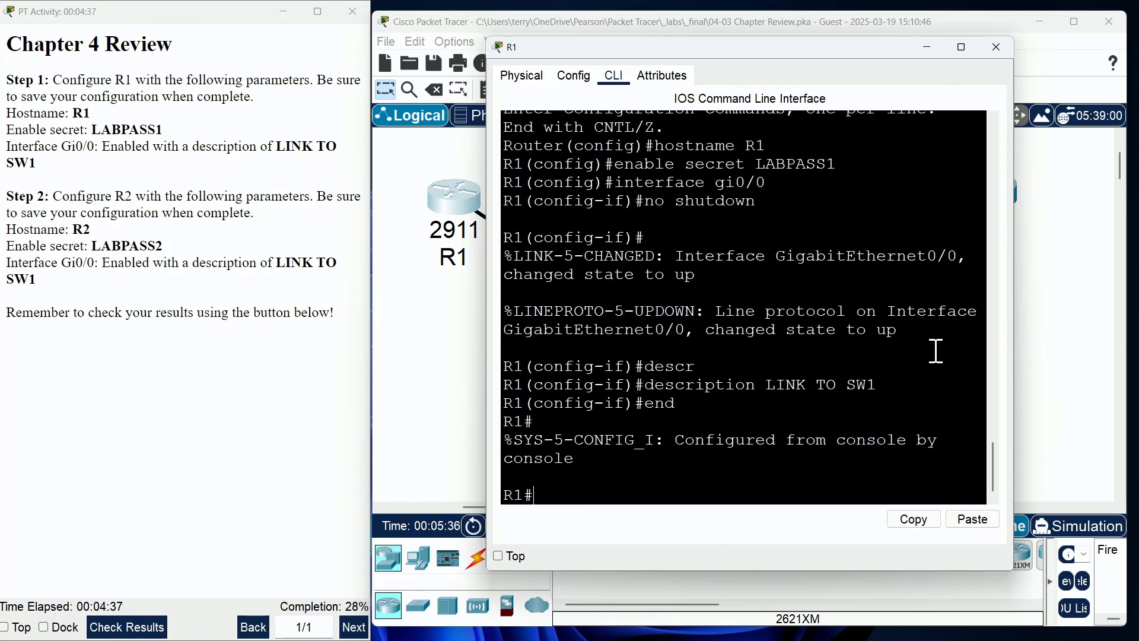
type("copy run star")
key("Return")
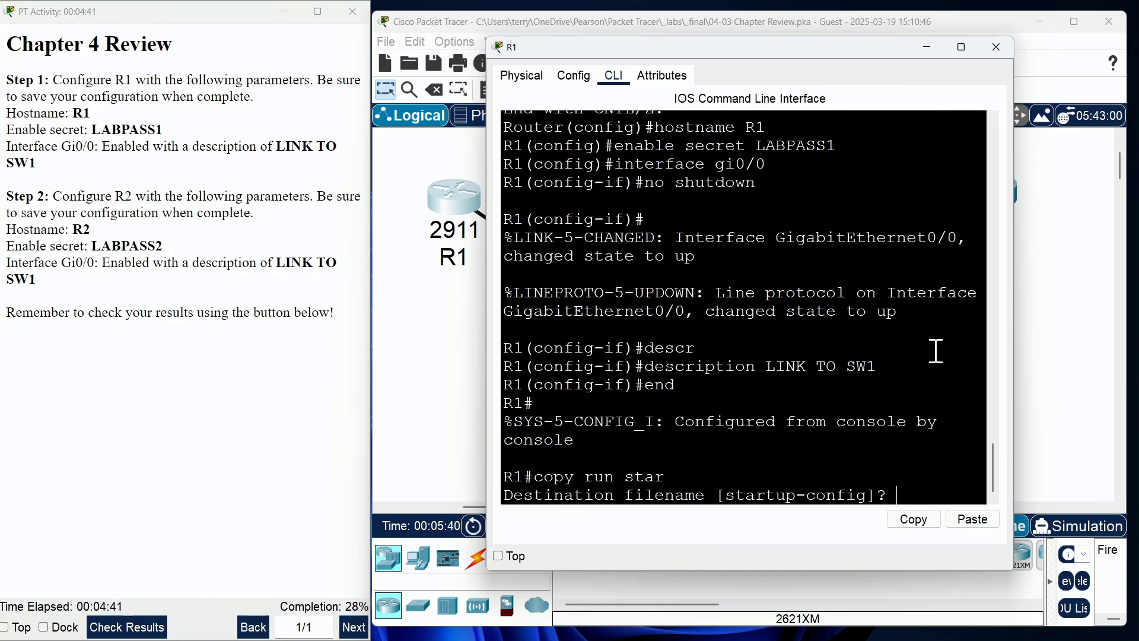
key("Return")
key("Return")
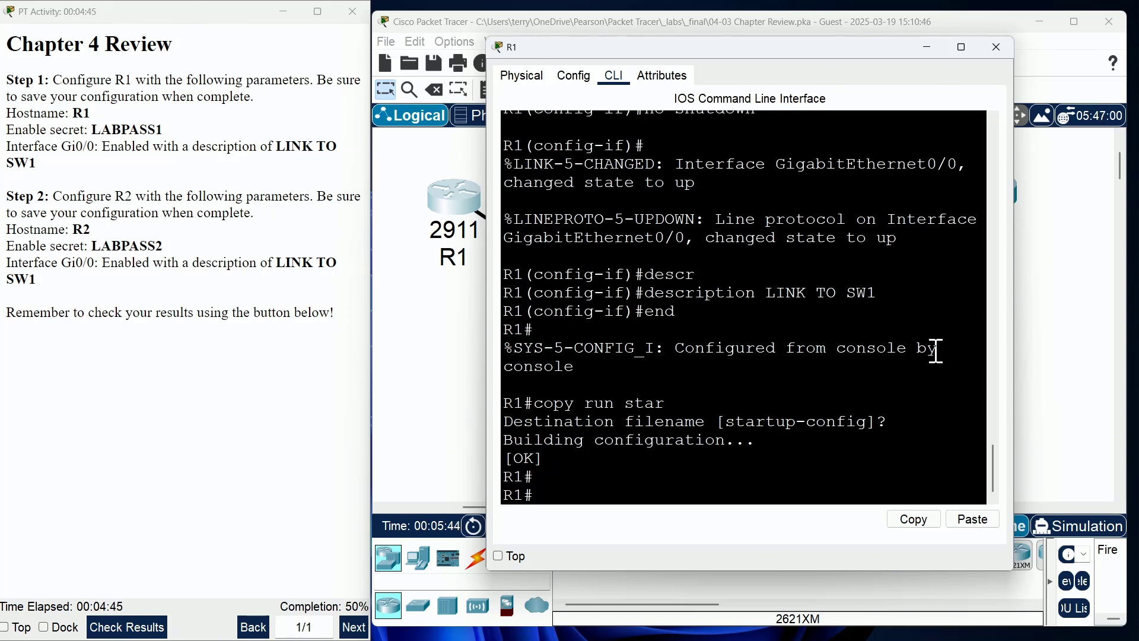
Step: Save R1's configuration again with wr and write memory, checking the commands in the output
type("wr")
key("Return")
key("Return")
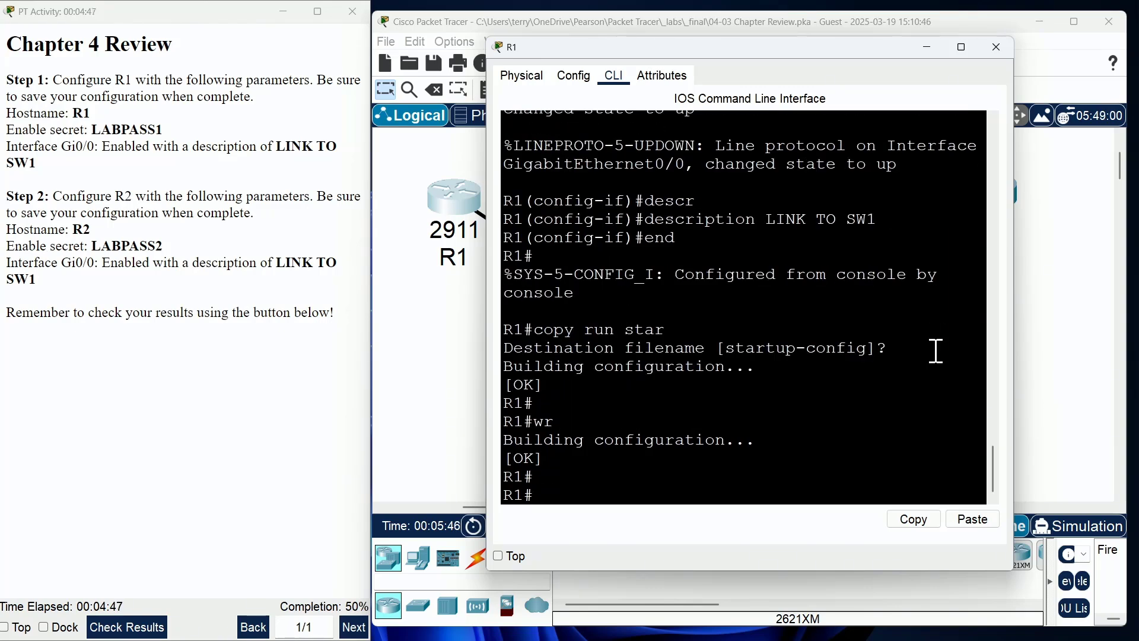
type("write memory")
key("Return")
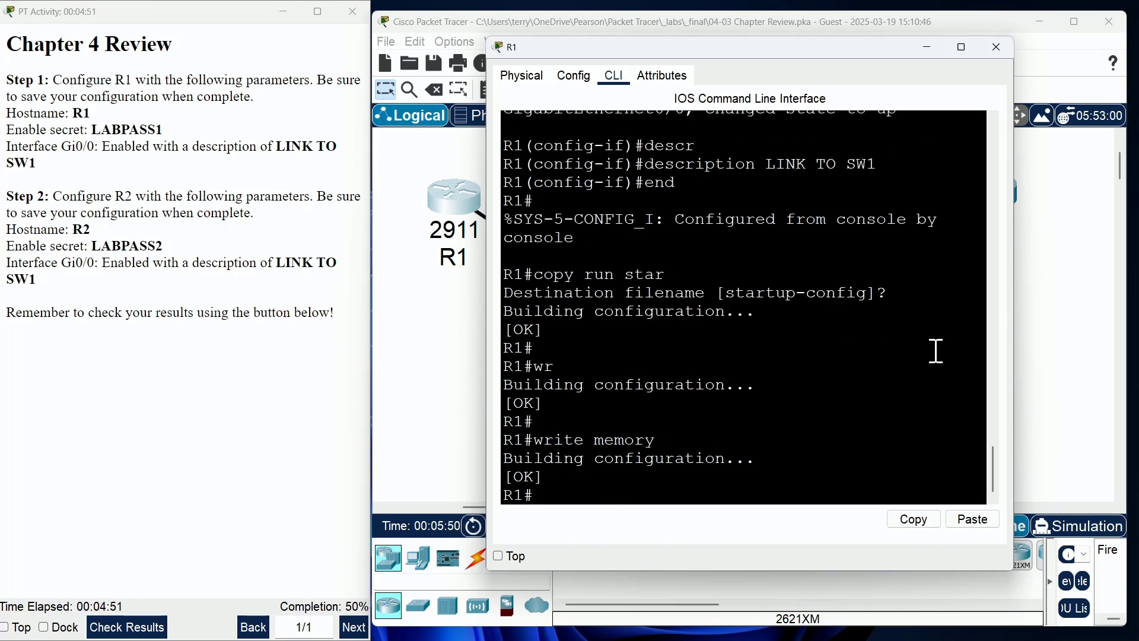
type("wr")
key("Return")
key("Return")
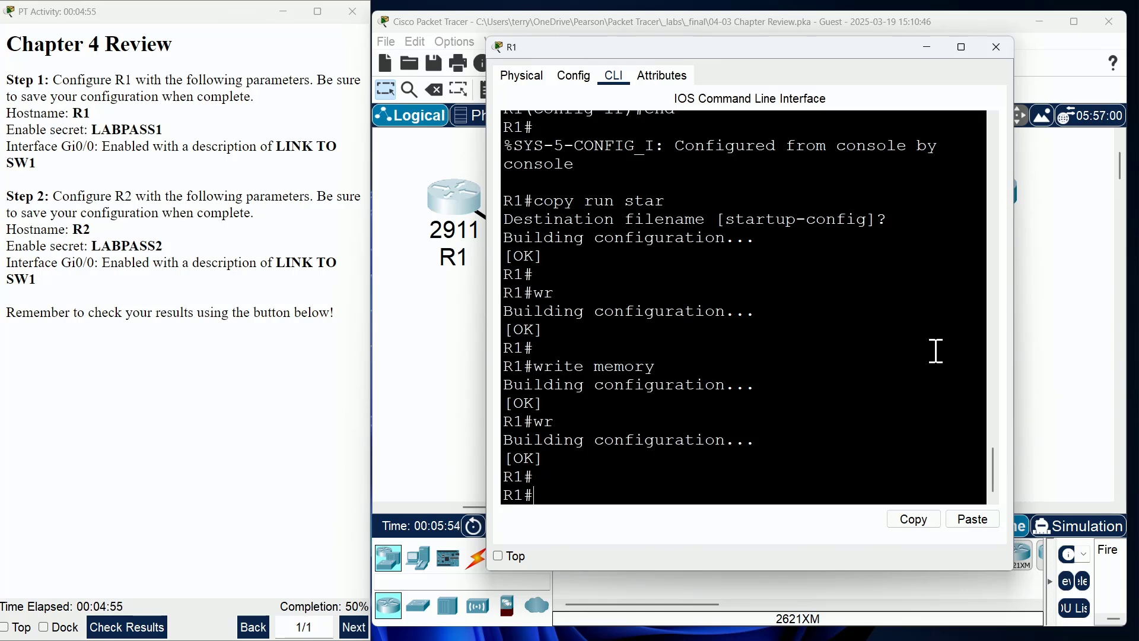
left_click_drag(555, 292, 538, 296)
left_click_drag(676, 198, 479, 201)
left_click(582, 295)
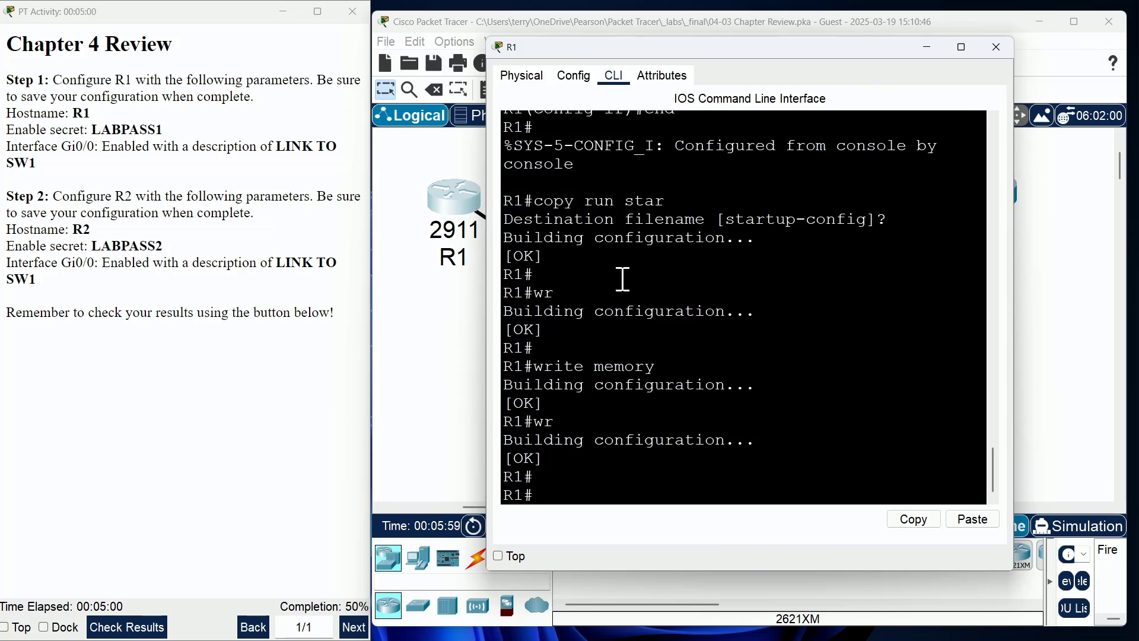
Step: Close R1's window, open R2's console and enter privileged mode
left_click(996, 48)
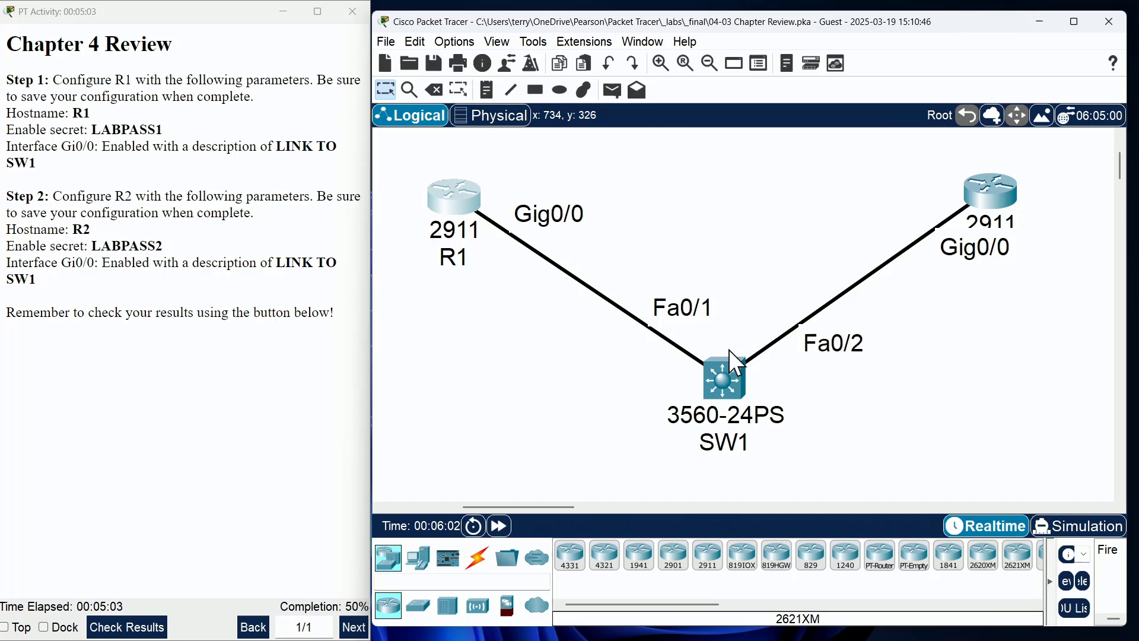
left_click(995, 186)
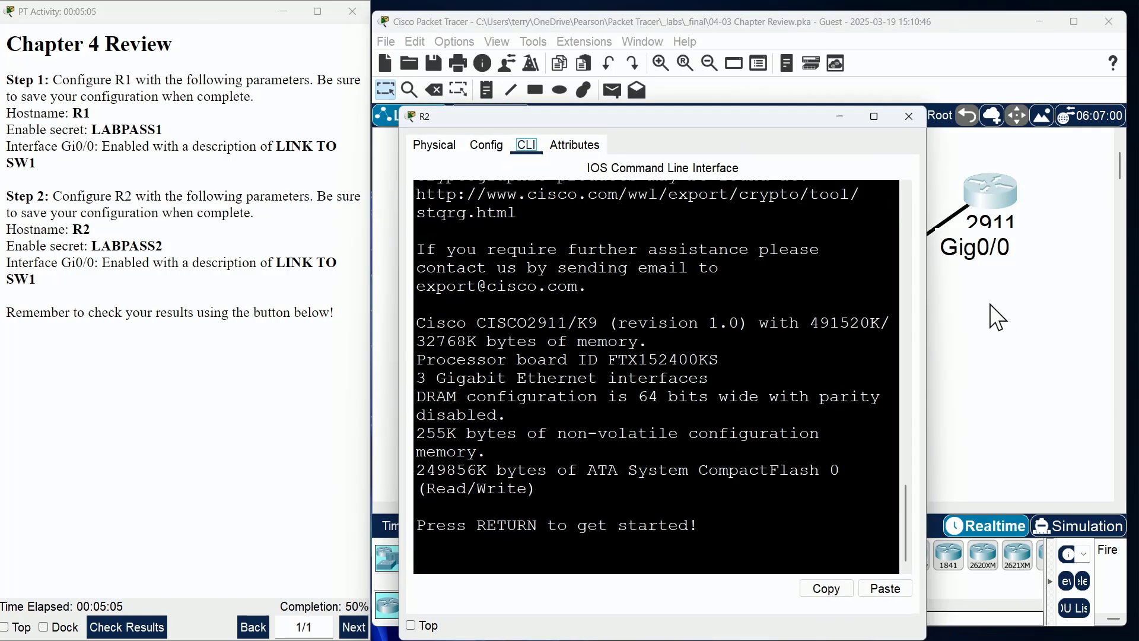
left_click_drag(668, 117, 717, 63)
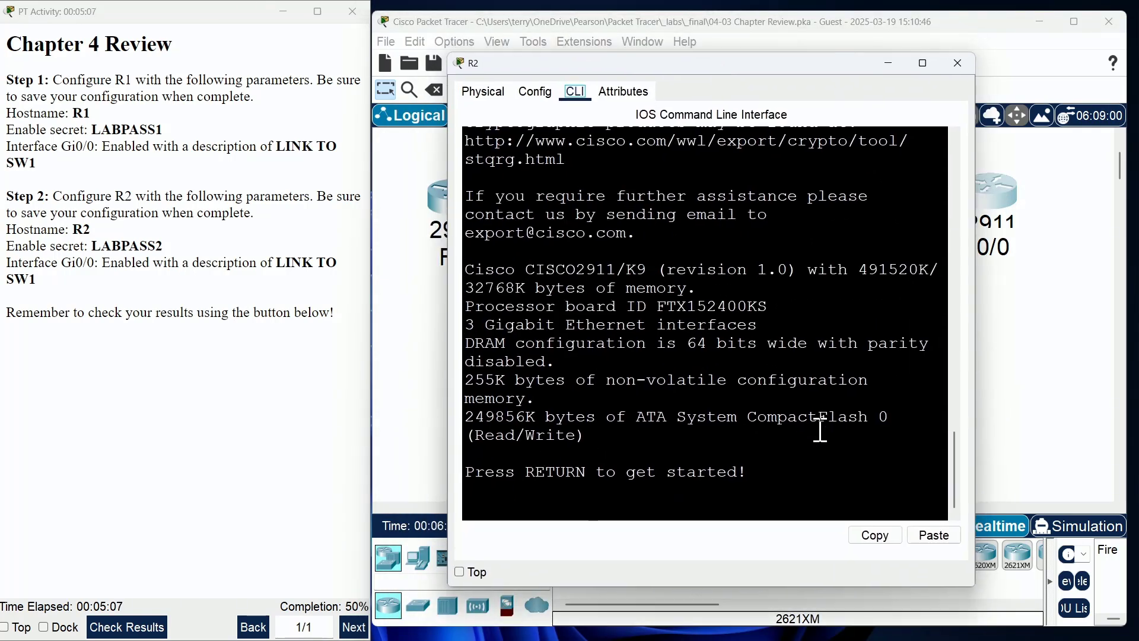
key("Return")
type("en")
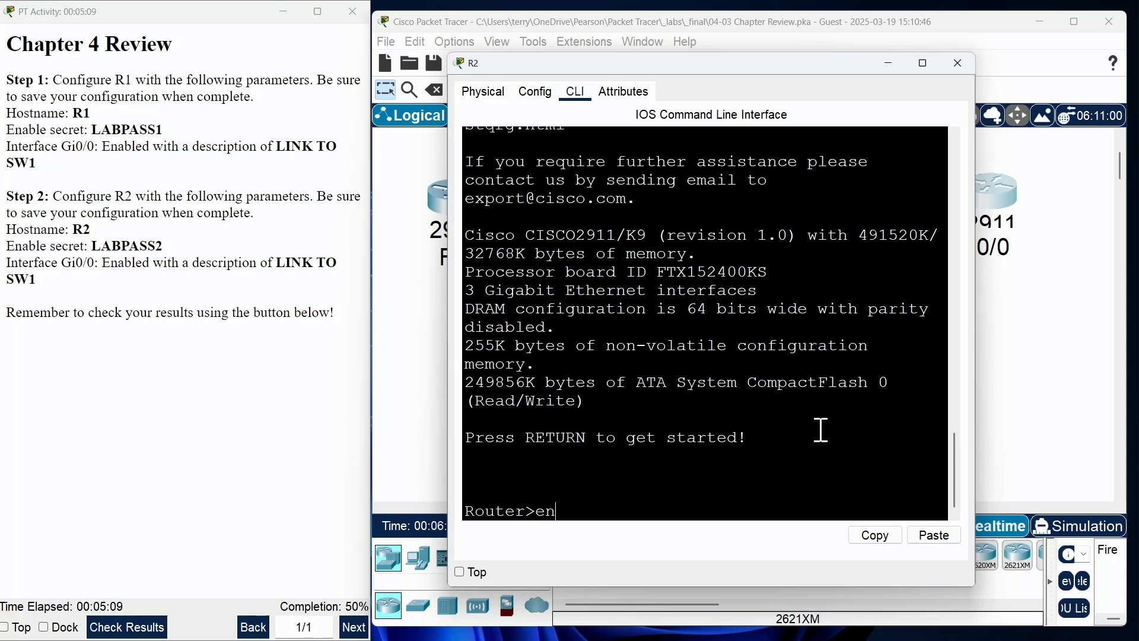
key("Return")
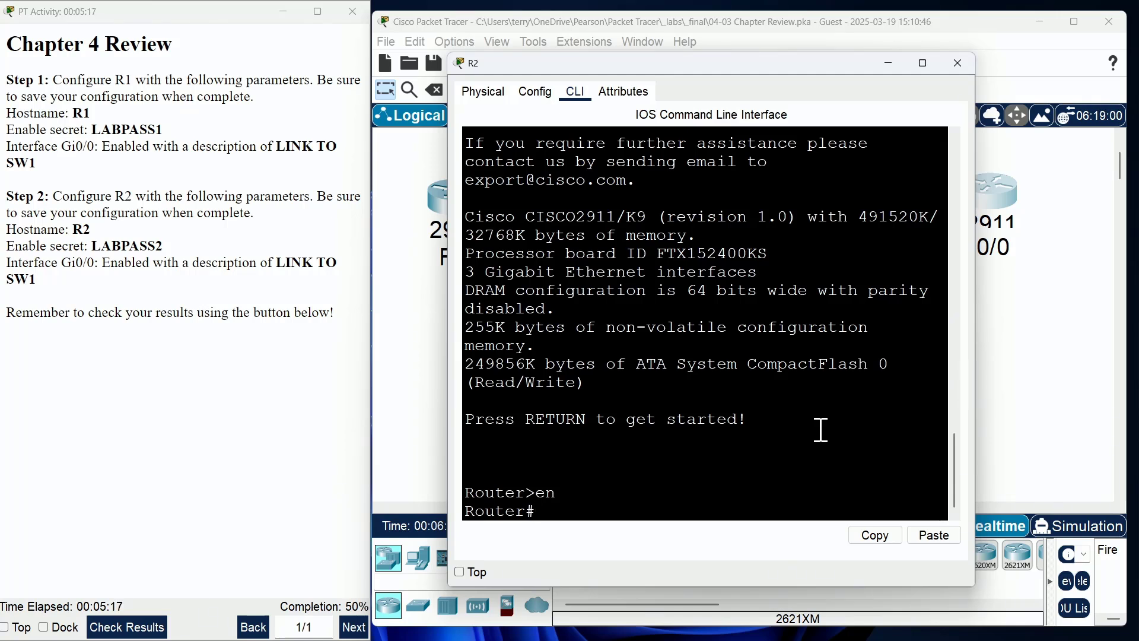
Step: In conf t, rename the router to R2 and set its enable secret password
type("conf t")
key("Return")
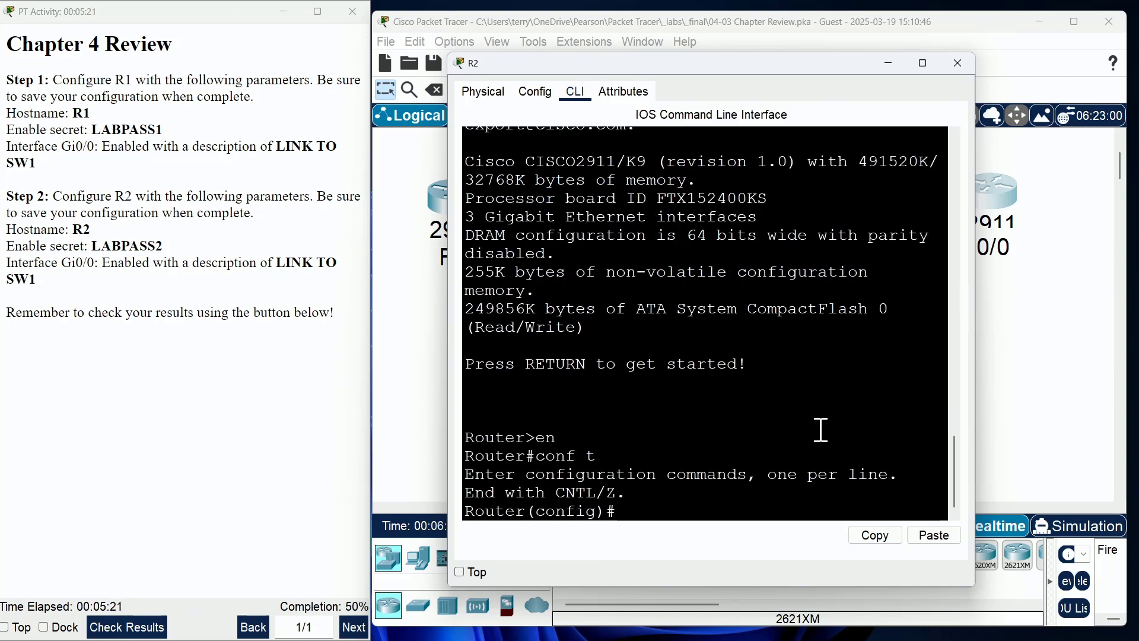
type("hostname")
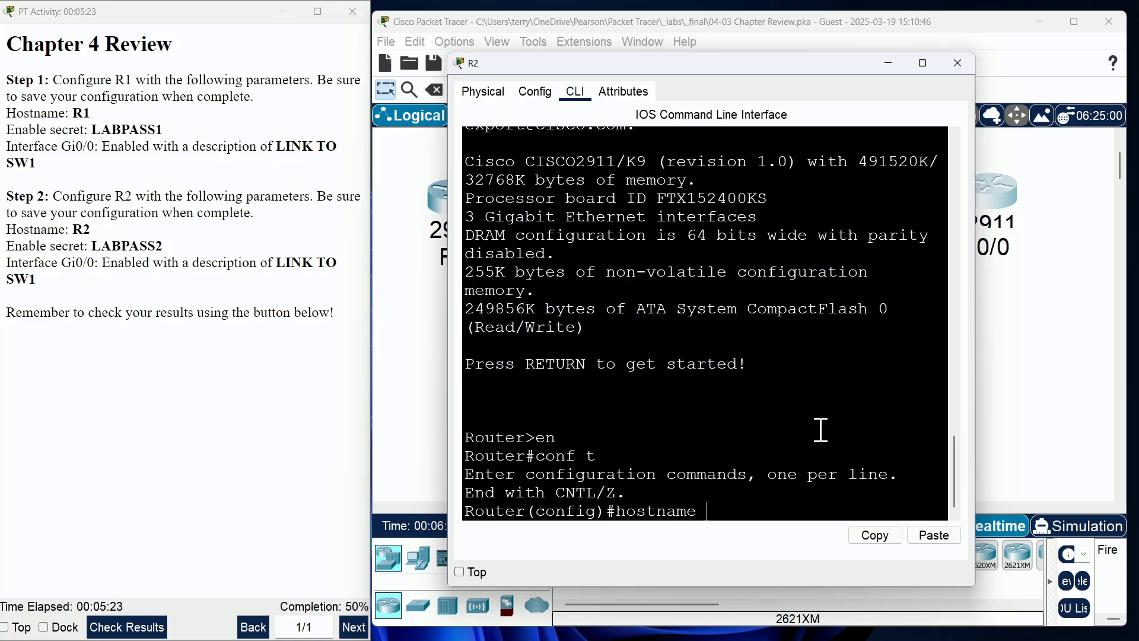
type(" R2")
key("Return")
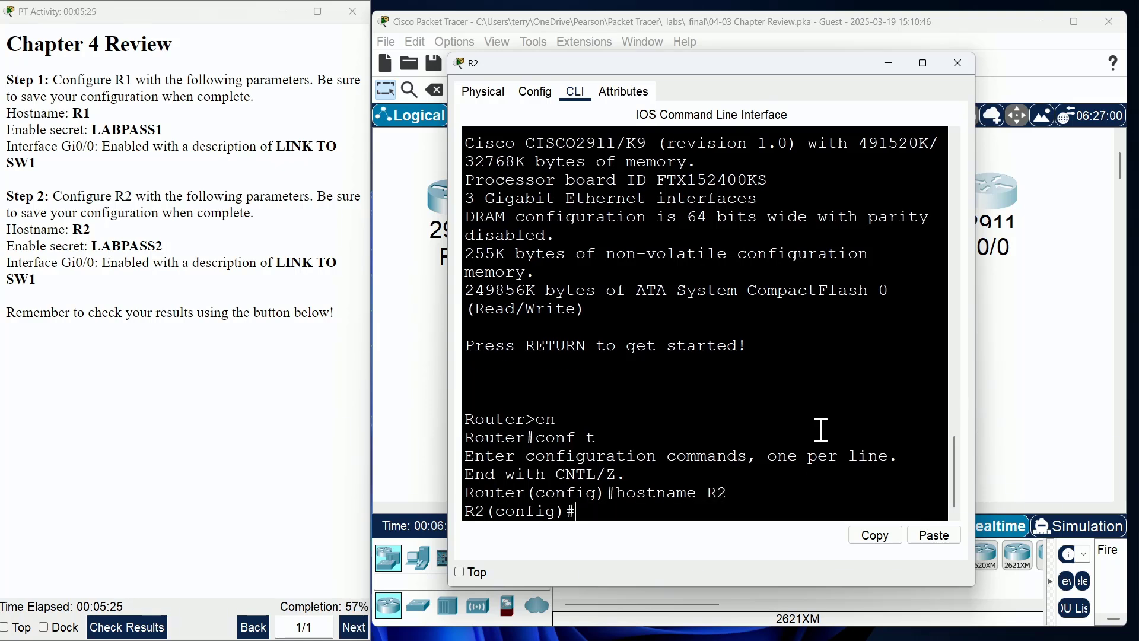
type("enable")
key("Tab")
type("s")
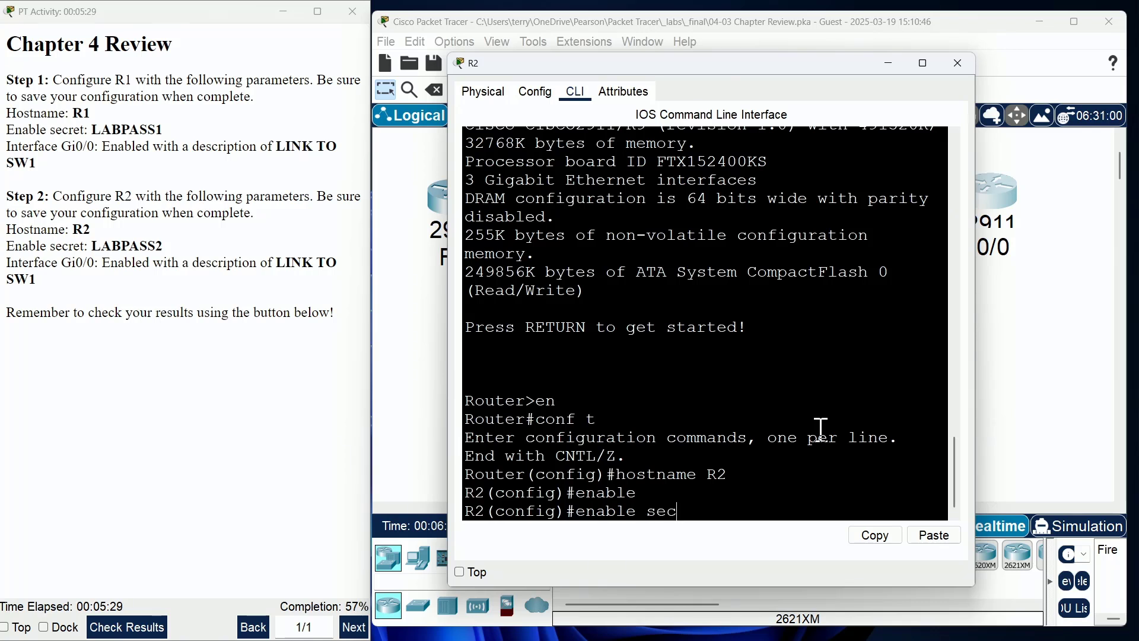
type("ec")
key("Tab")
type("LA")
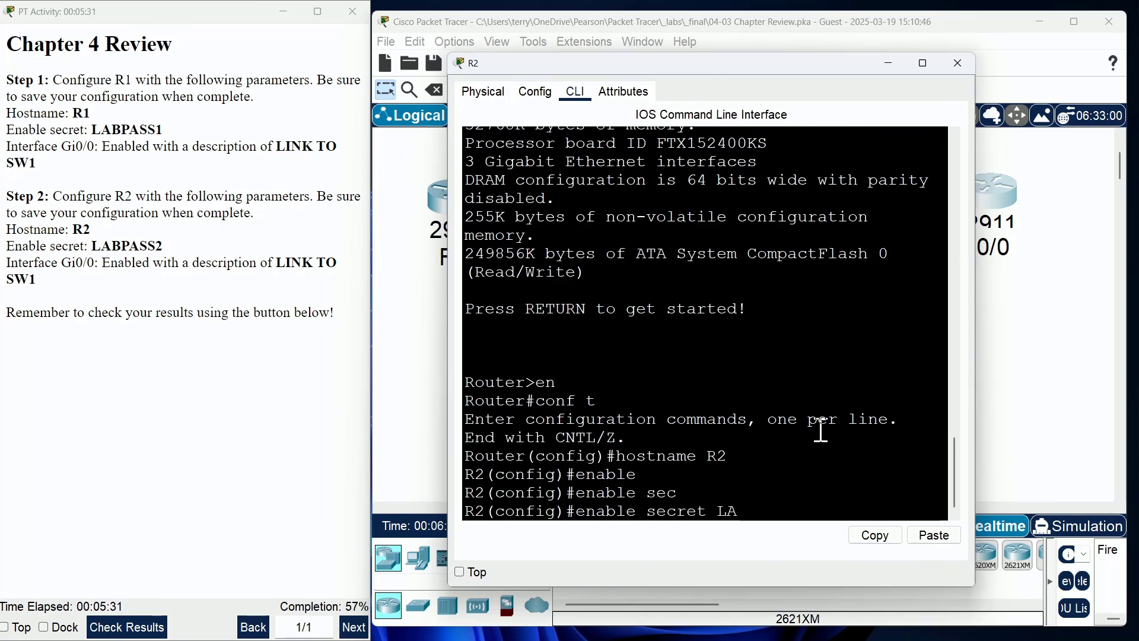
type("BPASS2")
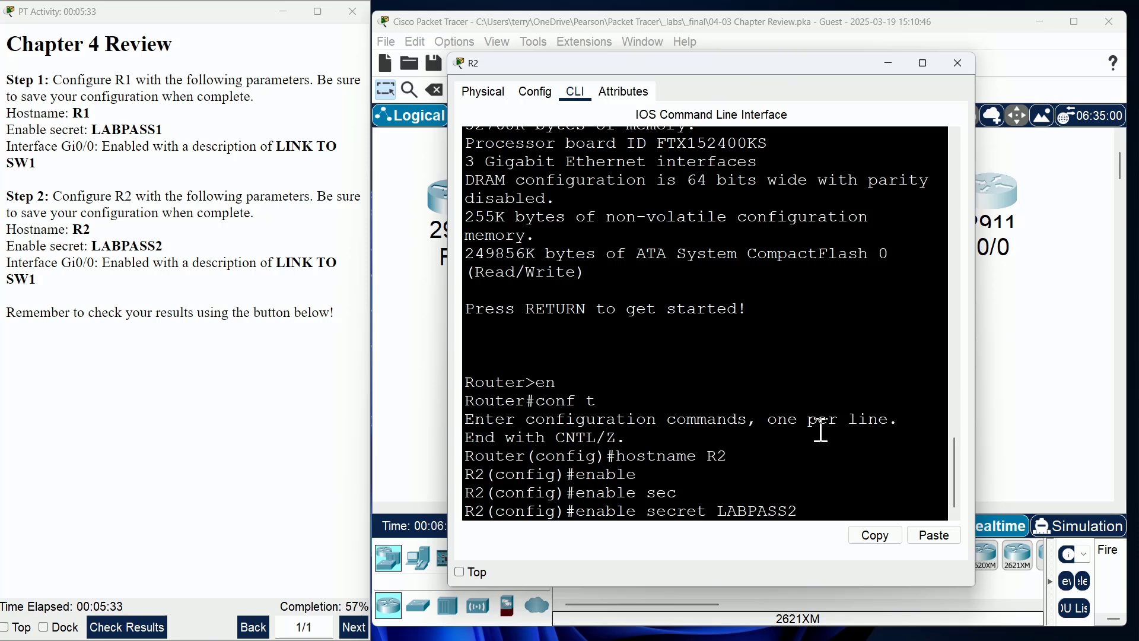
key("Return")
Step: Bring R2's Gi0/0 up with no shutdown and description LINK TO SW1
type("int gi0/0")
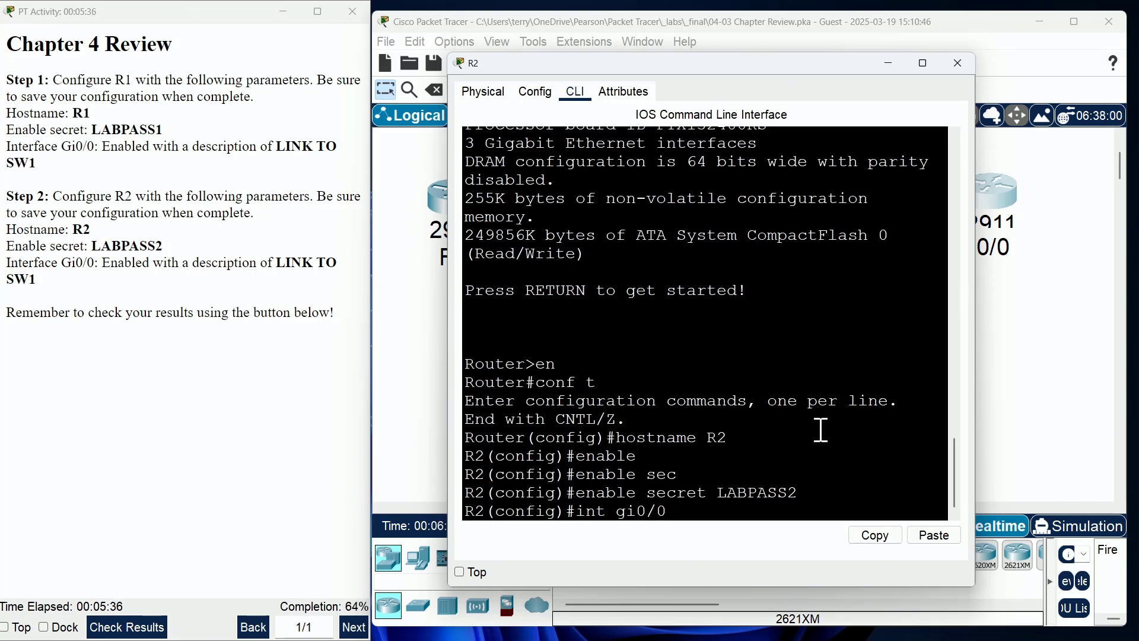
key("Return")
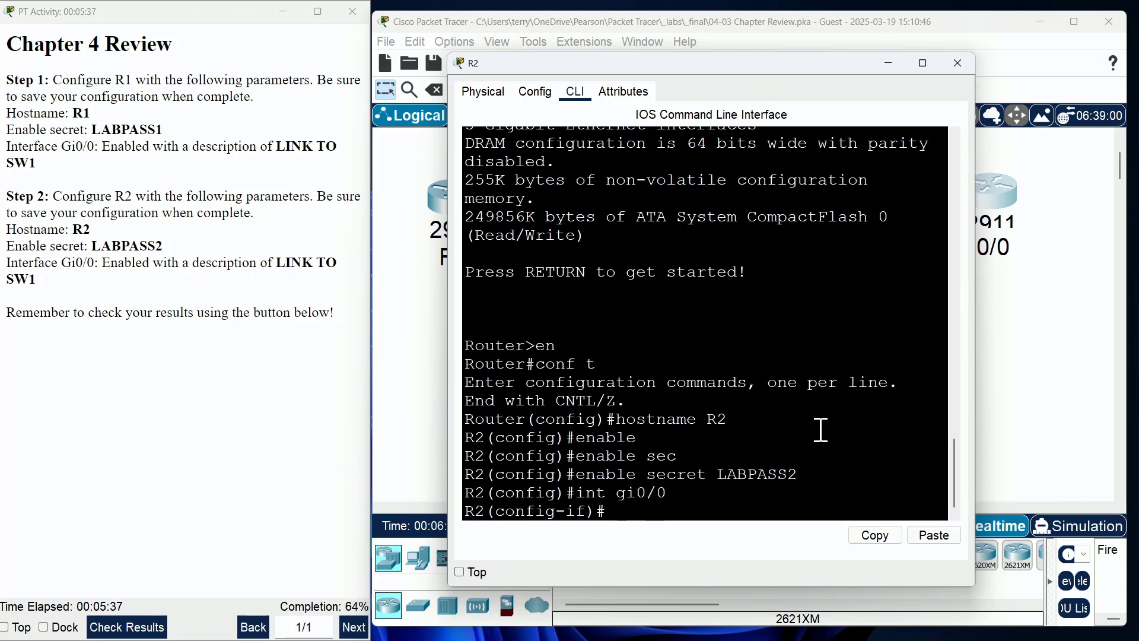
type("no shutdown")
key("Return")
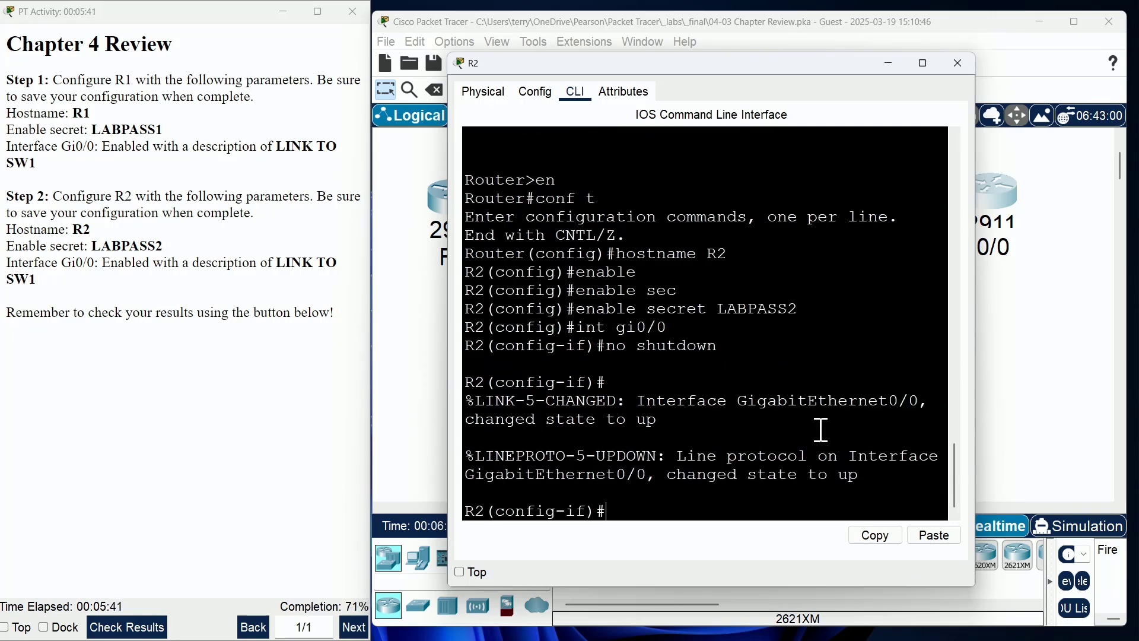
type("descr")
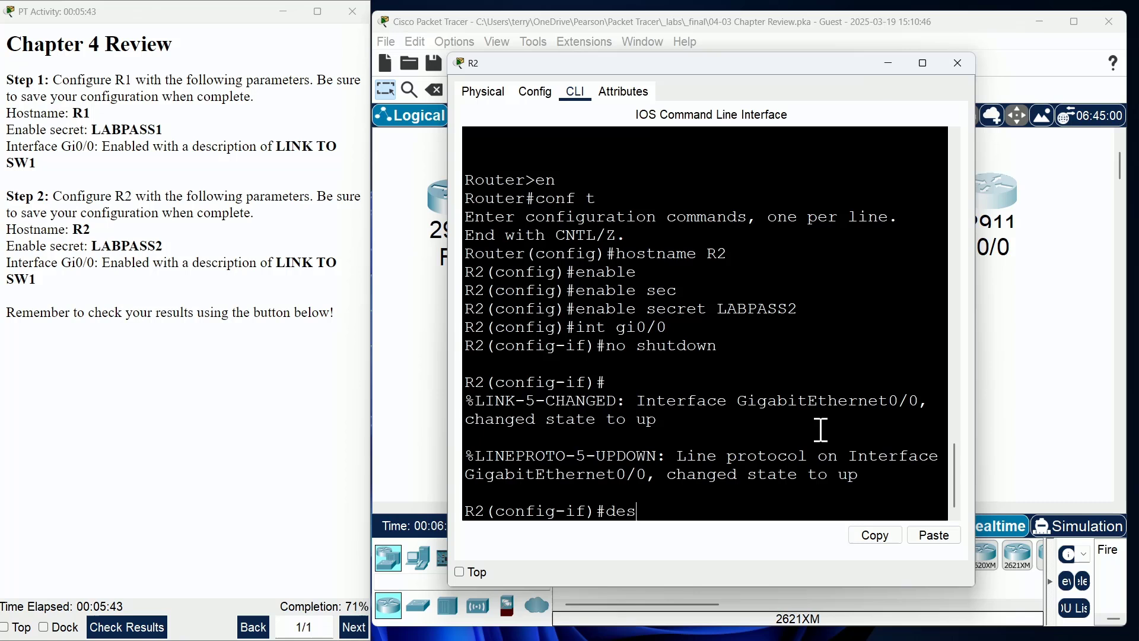
key("Tab")
type("LIUN")
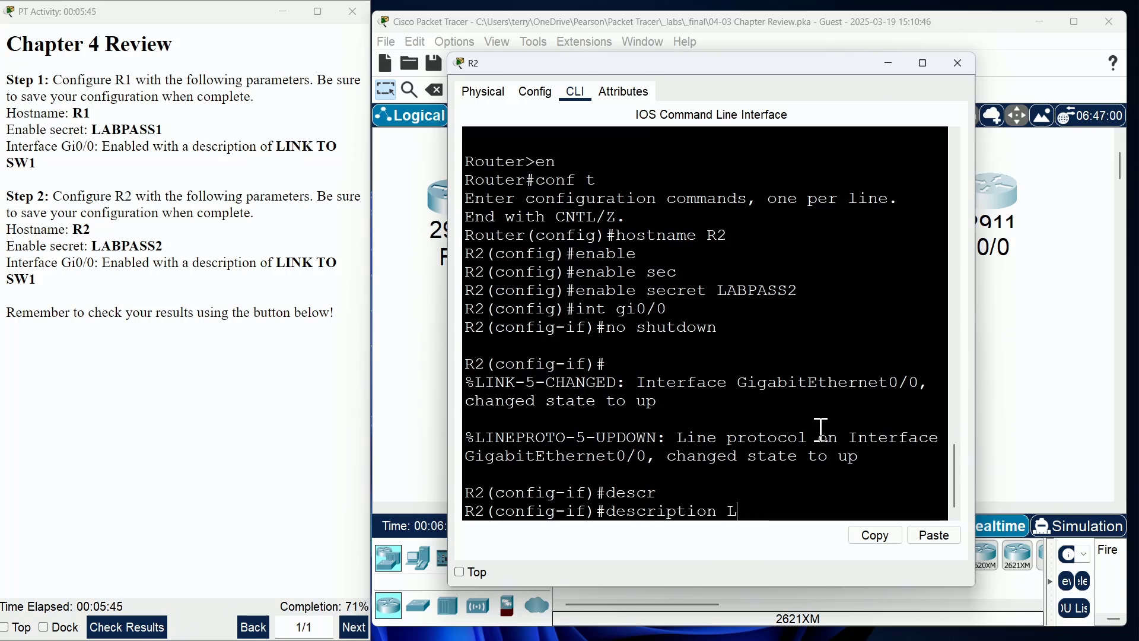
key("BackSpace")
key("BackSpace")
type("NK TO ")
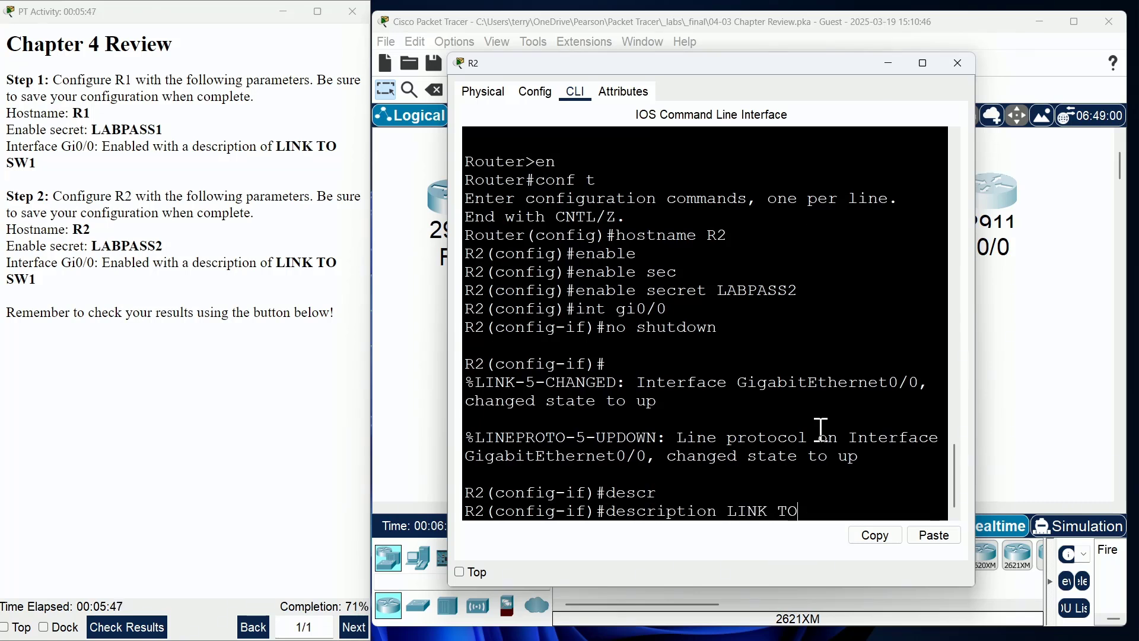
type("SW1")
key("Return")
Step: Leave configuration mode and save R2's configuration with wr
type("end")
key("Return")
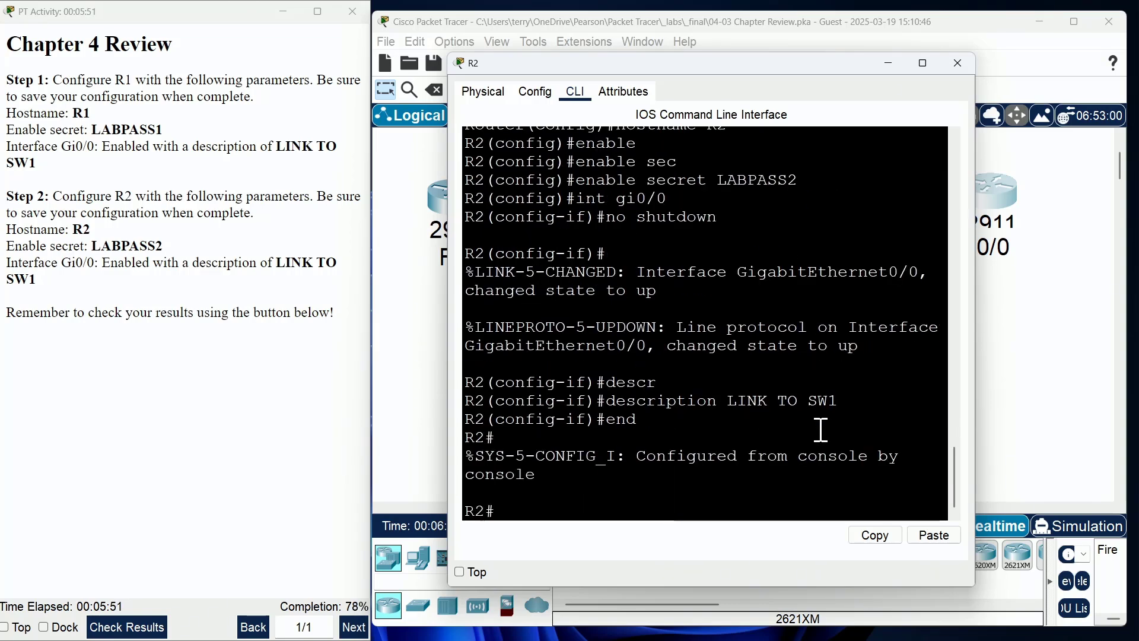
type("wr")
key("Return")
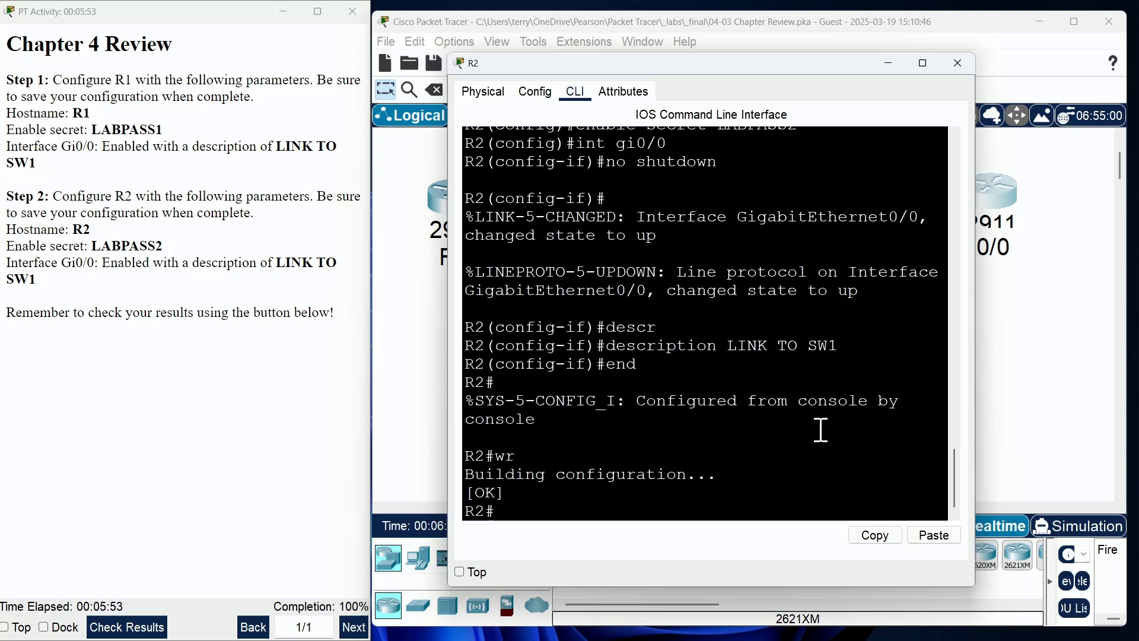
Step: Review R2's LINK and LINEPROTO up messages, then save again with wr
key("Return")
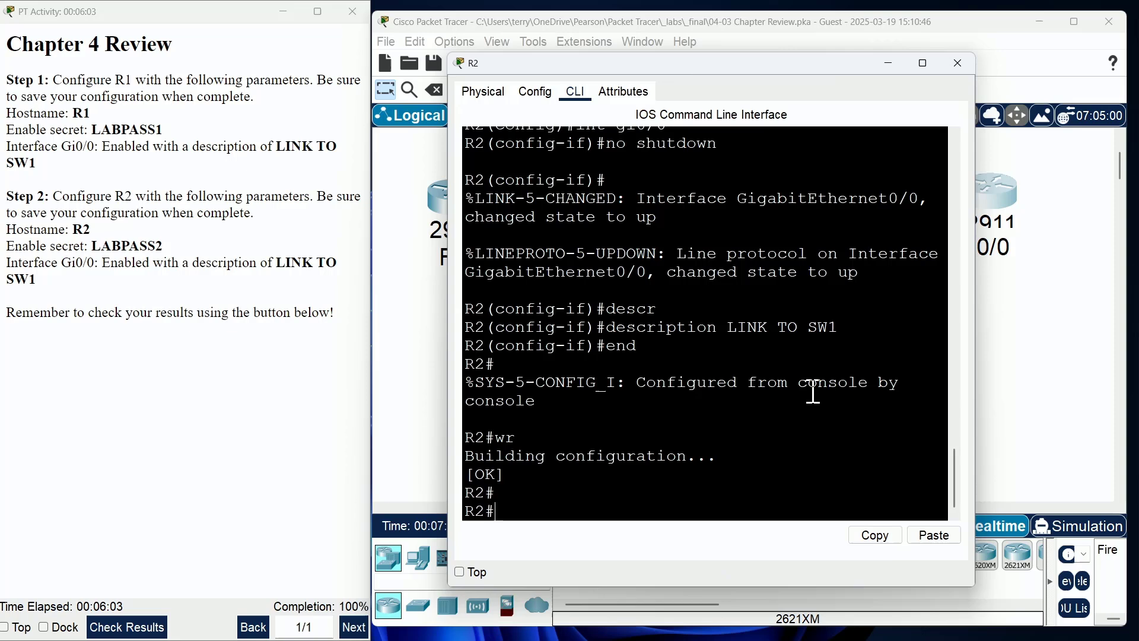
scroll(772, 396, "up", 1)
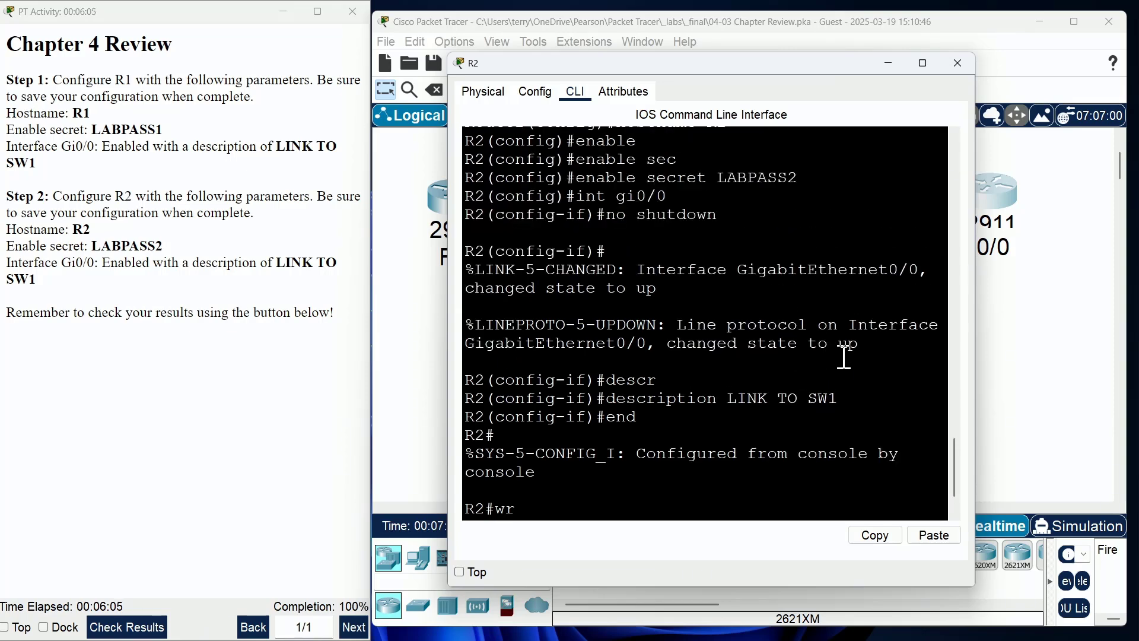
left_click_drag(860, 344, 450, 257)
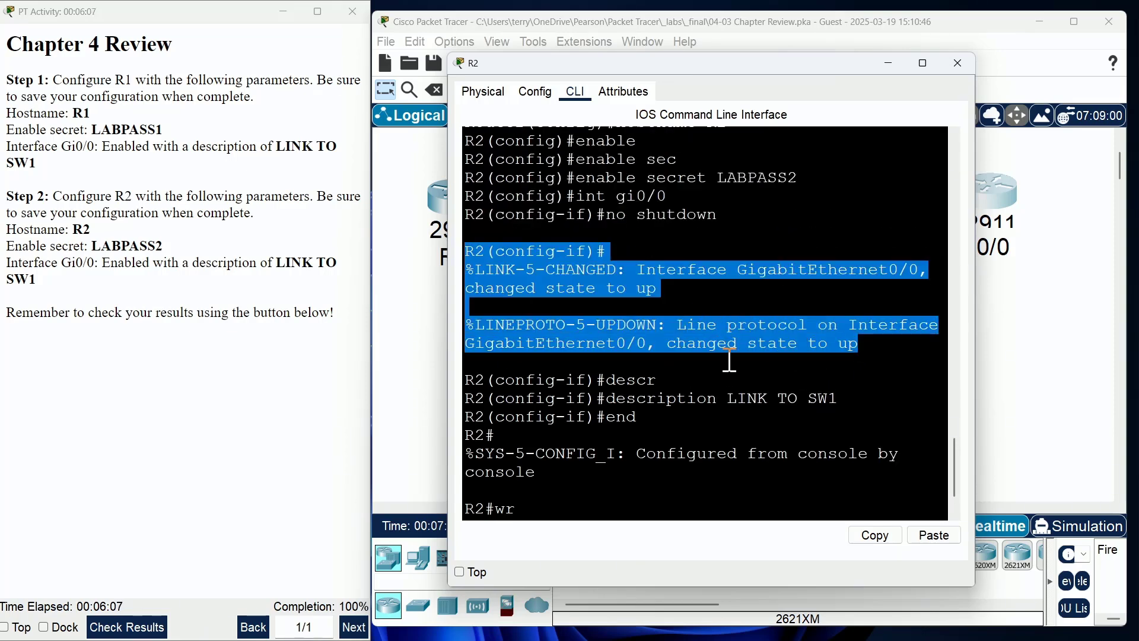
left_click(647, 325)
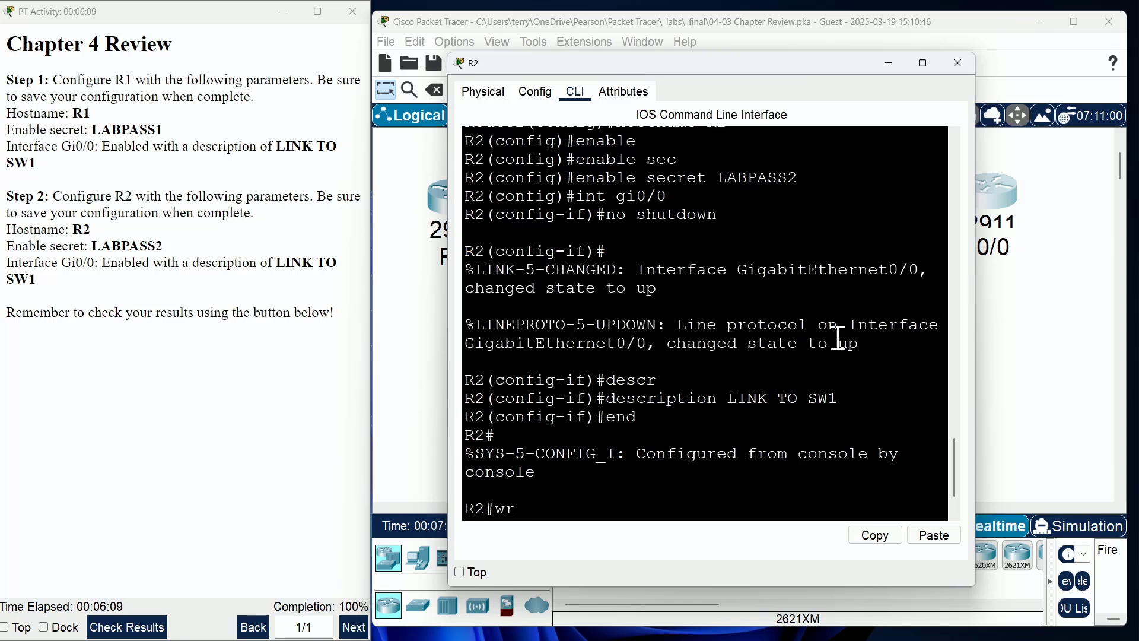
left_click_drag(863, 344, 455, 264)
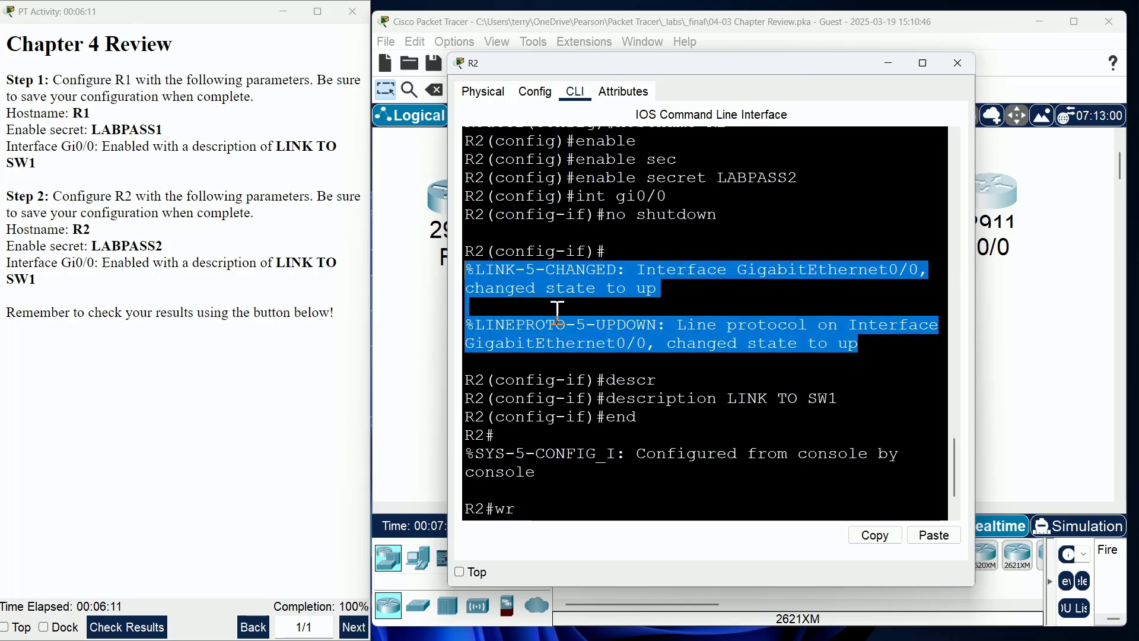
left_click(607, 320)
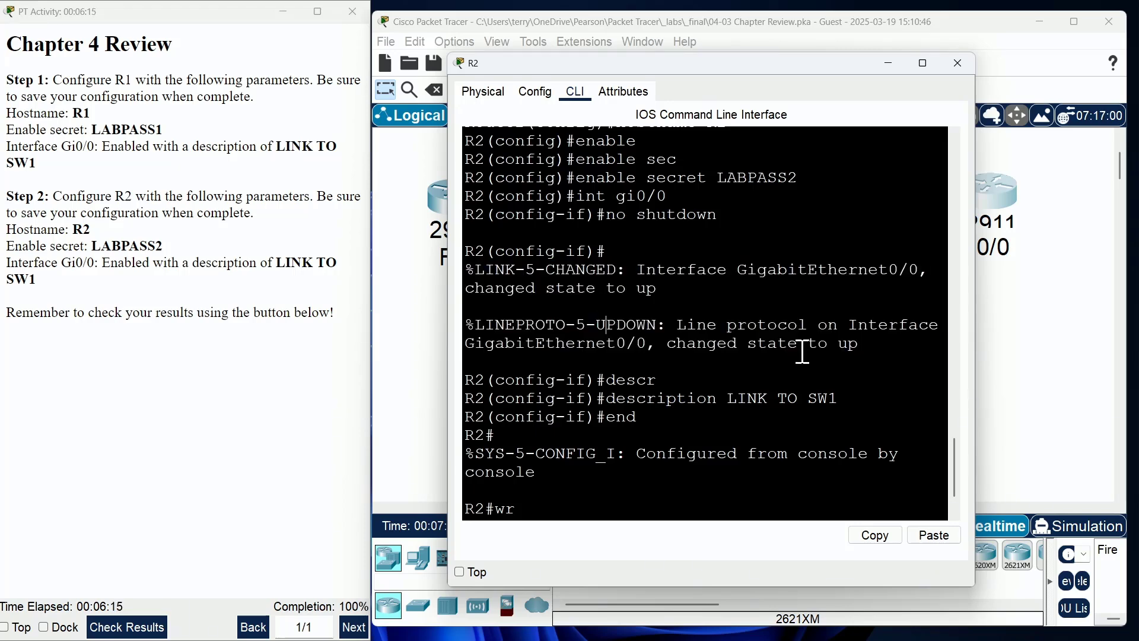
left_click_drag(867, 344, 431, 253)
left_click(634, 325)
type("wr")
key("Return")
key("Return")
key("Return")
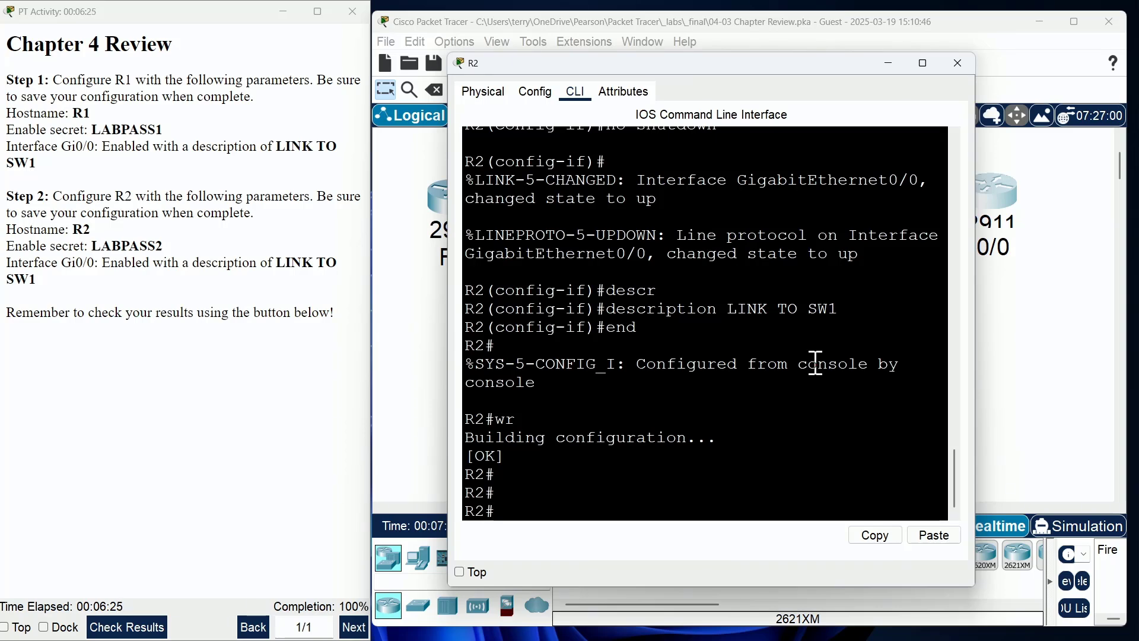
Step: Close R2's window, check the activity results and maximize the results window
left_click(956, 64)
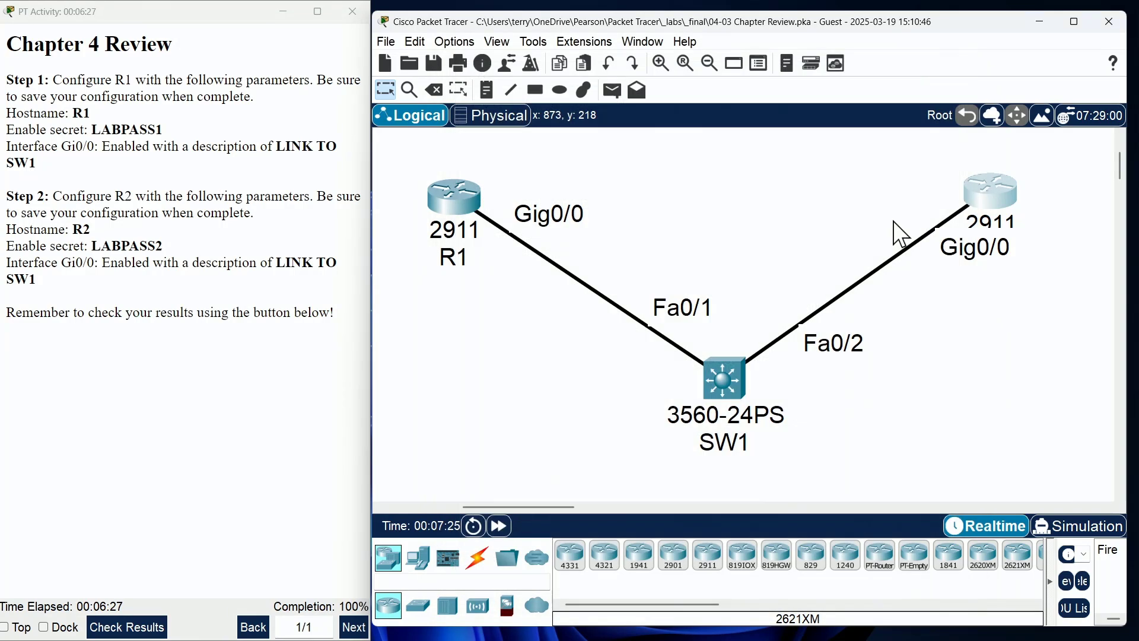
left_click_drag(237, 23, 712, 156)
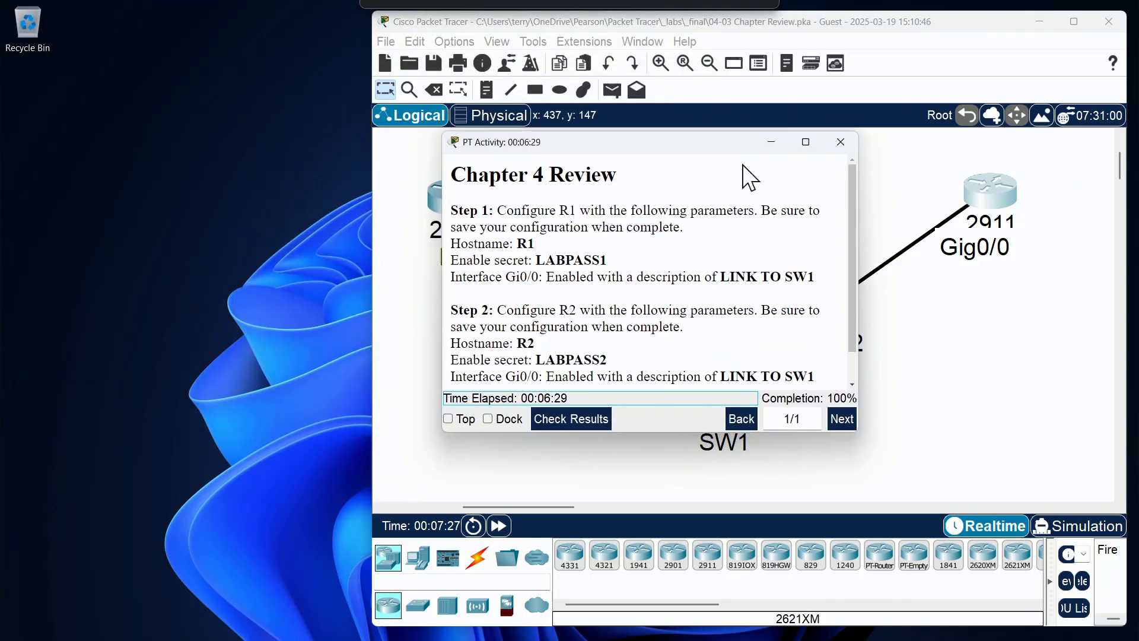
left_click(591, 434)
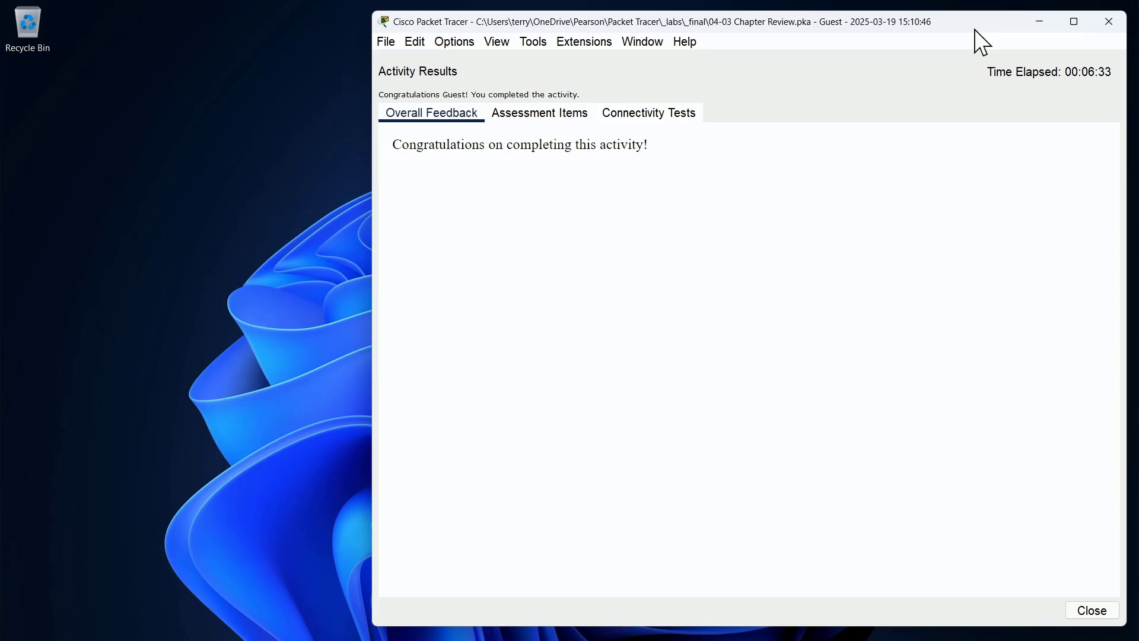
double_click(991, 28)
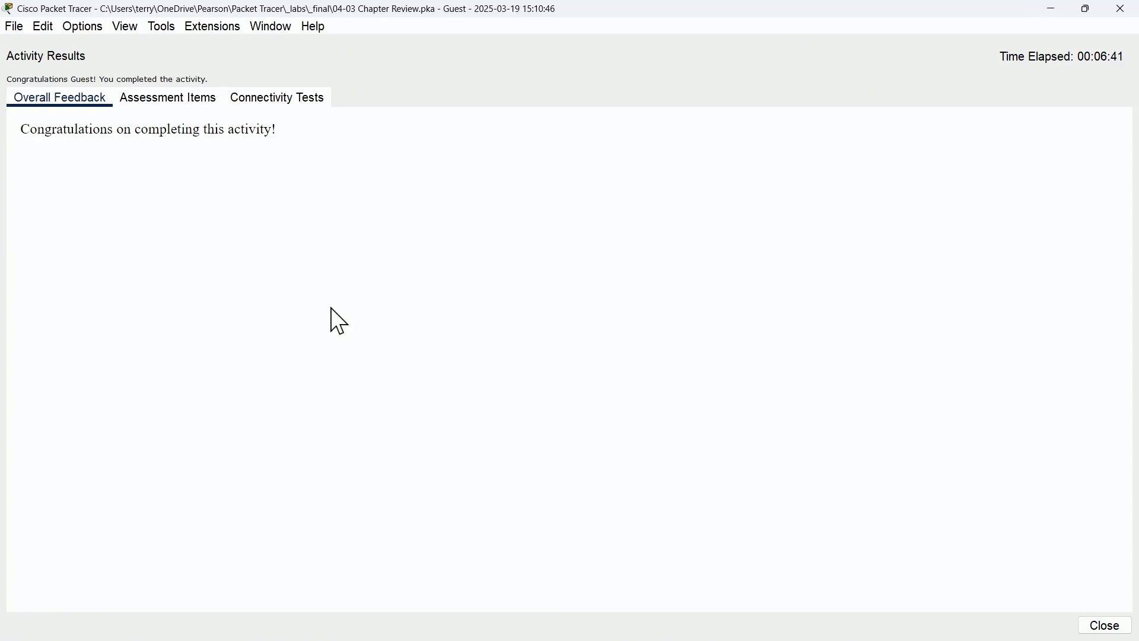
Step: Review the 14/14 assessment items, then restore the results window to normal size
left_click(168, 100)
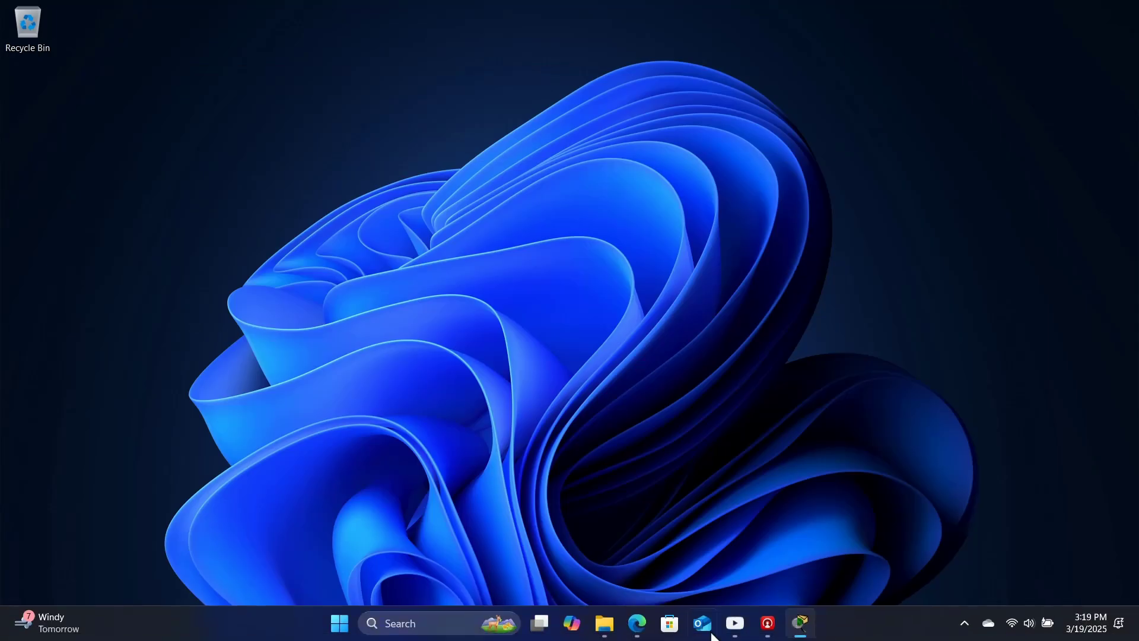
left_click(801, 622)
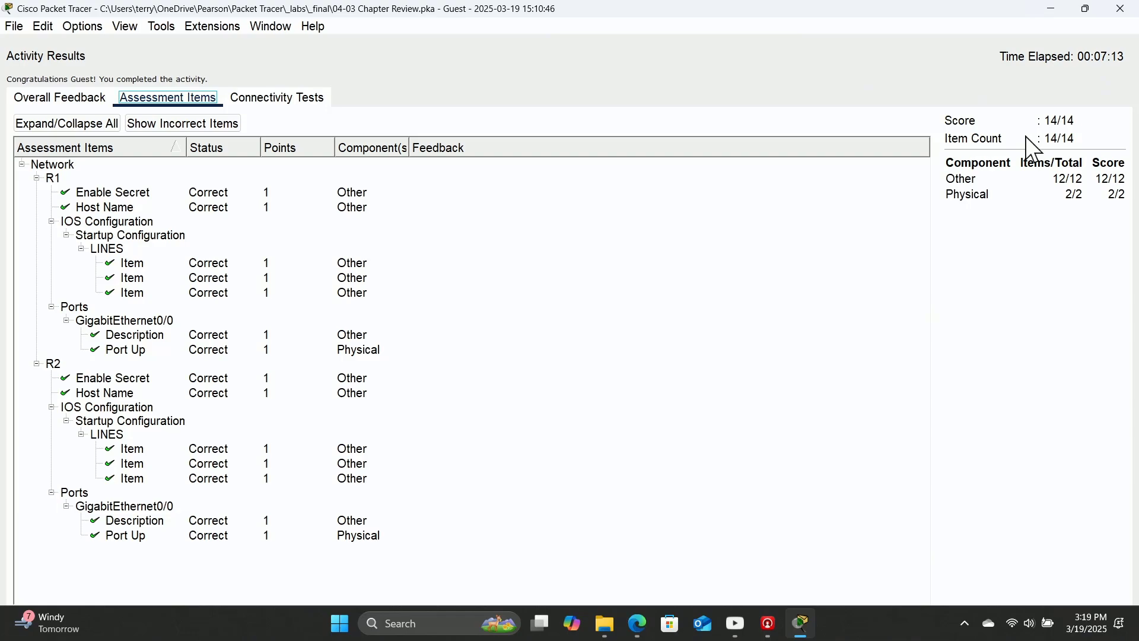
left_click(1086, 9)
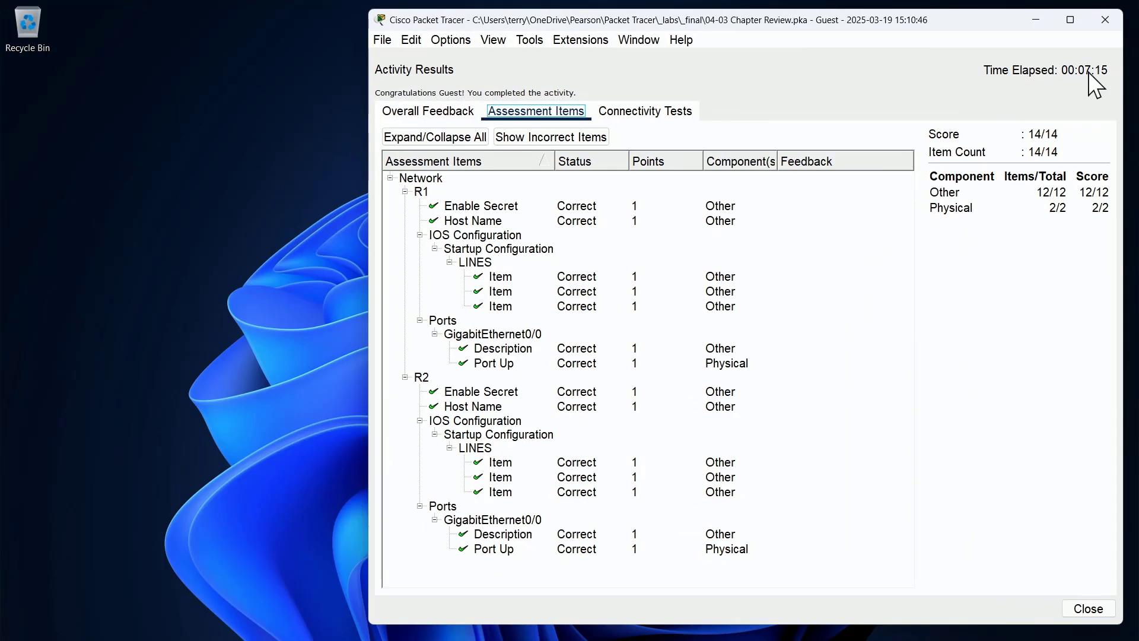
Step: Close the activity results, maximize Packet Tracer, then restore the Chapter 4 Review instructions window
left_click(1095, 604)
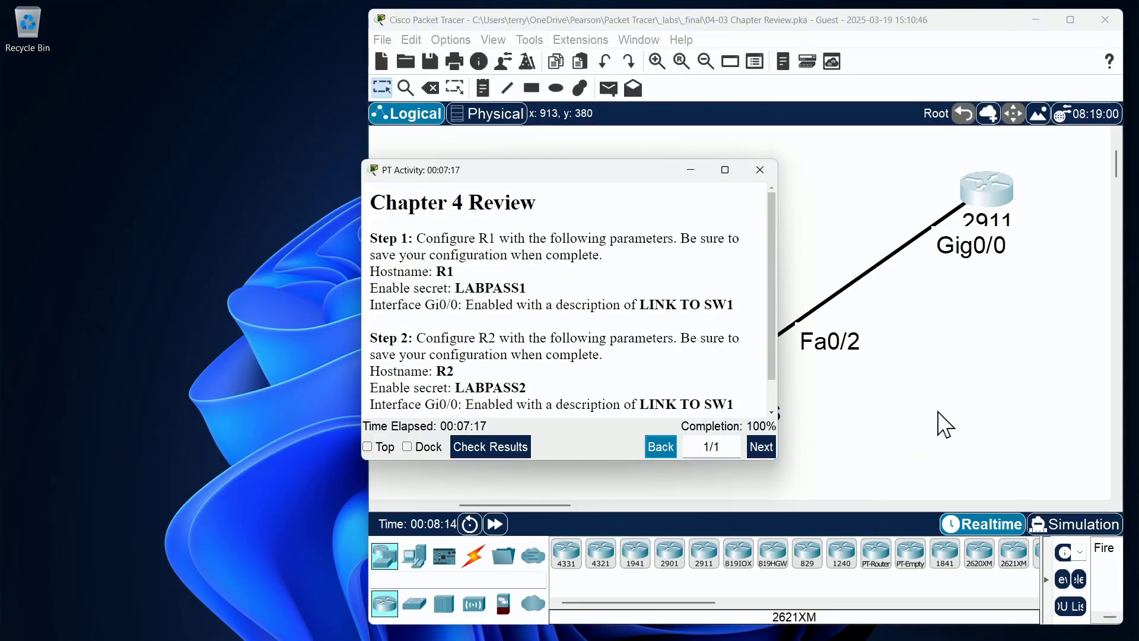
left_click(691, 170)
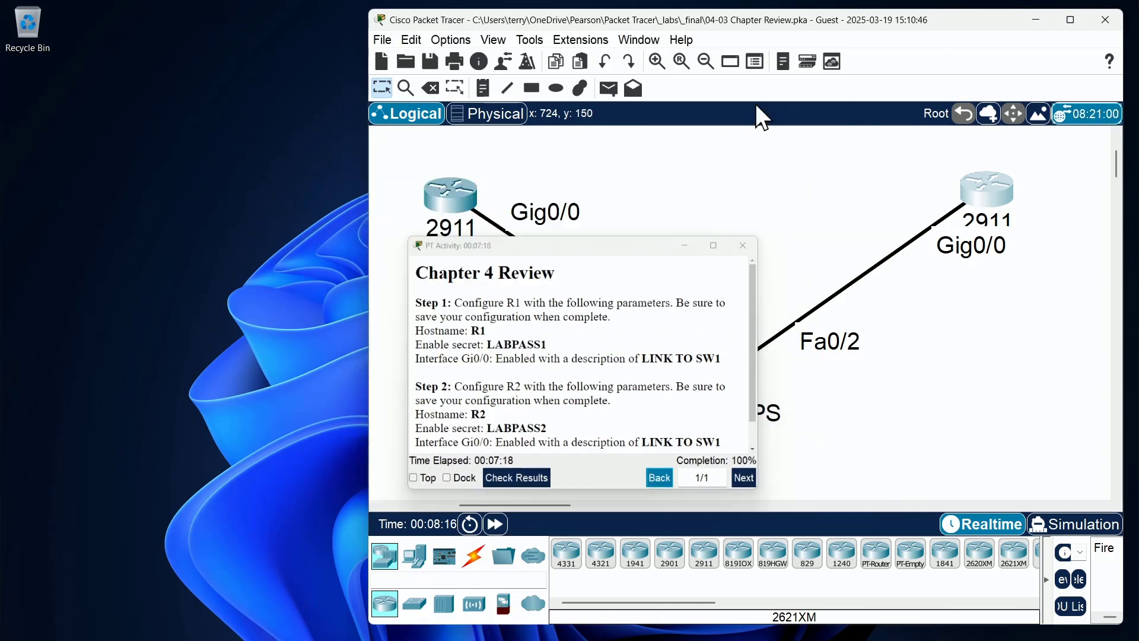
double_click(884, 18)
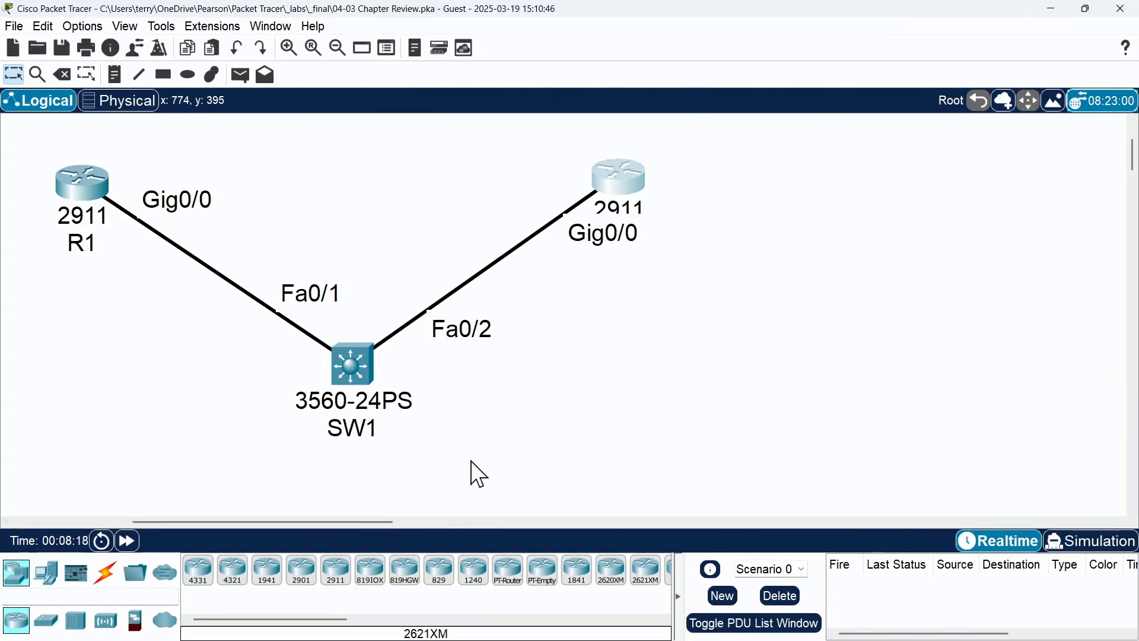
mouse_move(738, 628)
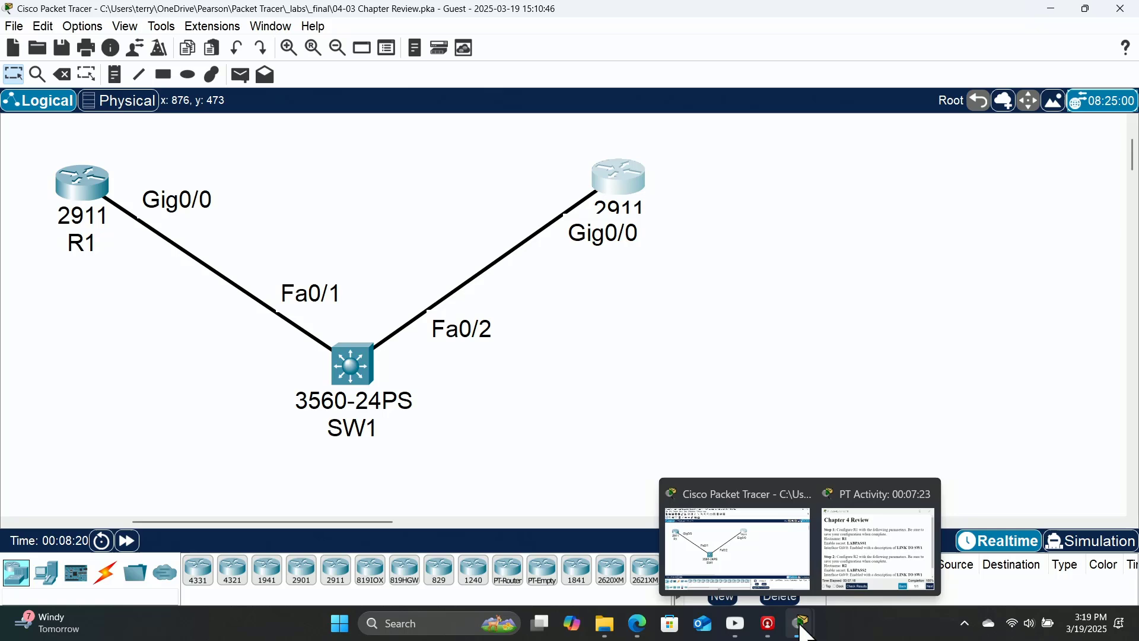
left_click(867, 561)
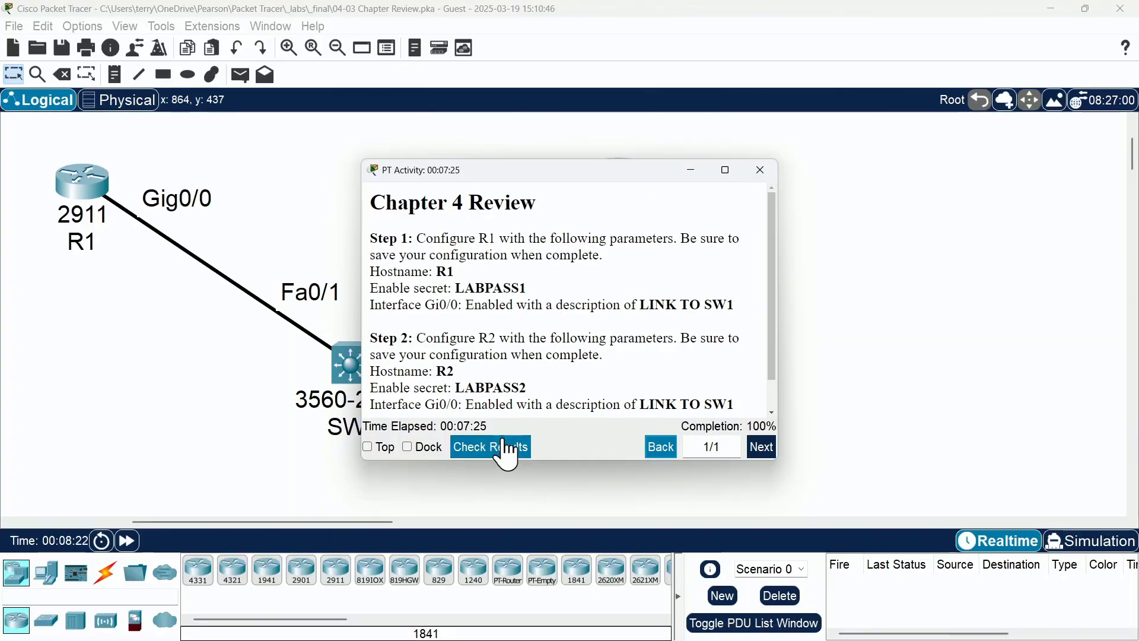